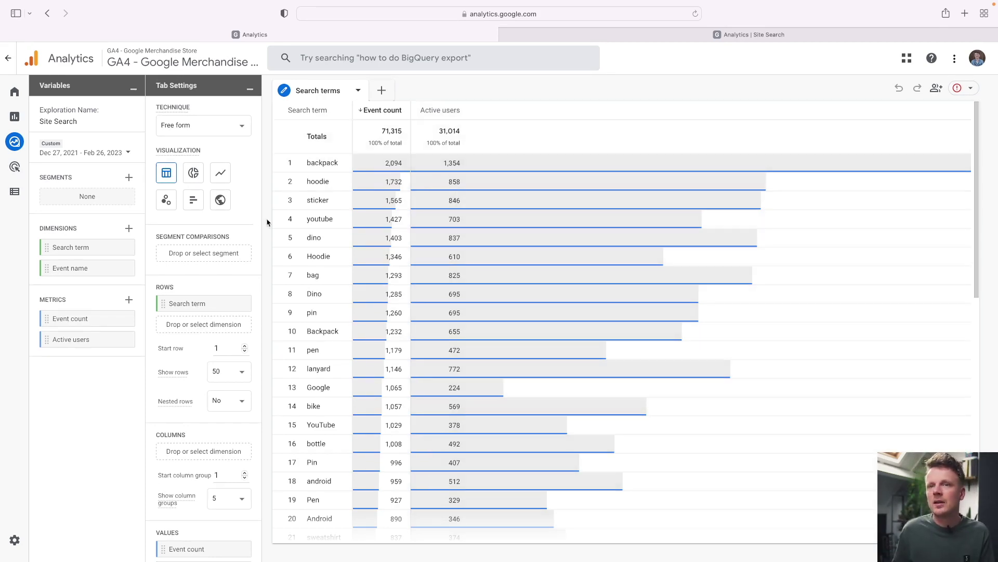
left_click(77, 152)
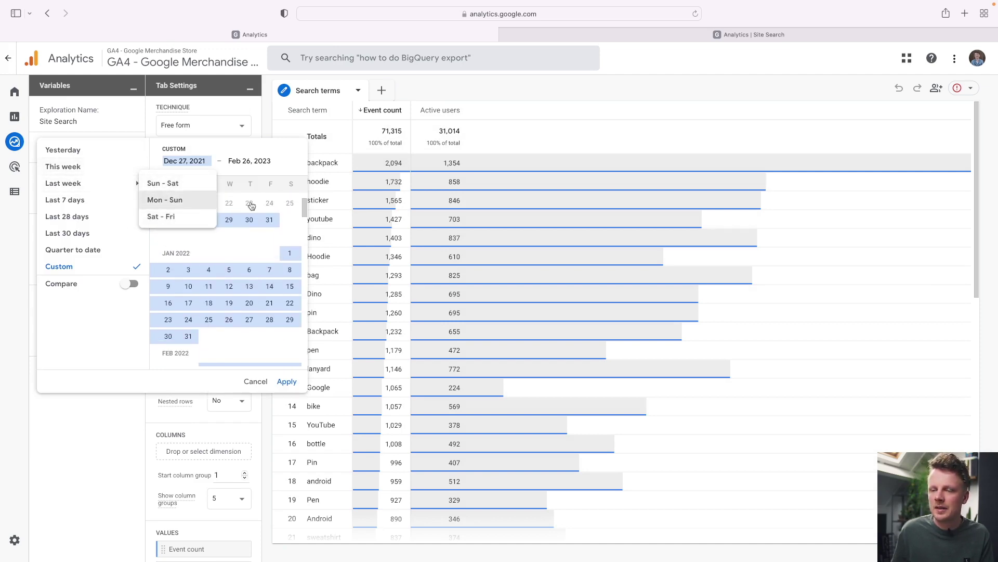
left_click_drag(304, 210, 302, 207)
scroll(249, 283, "down", 5)
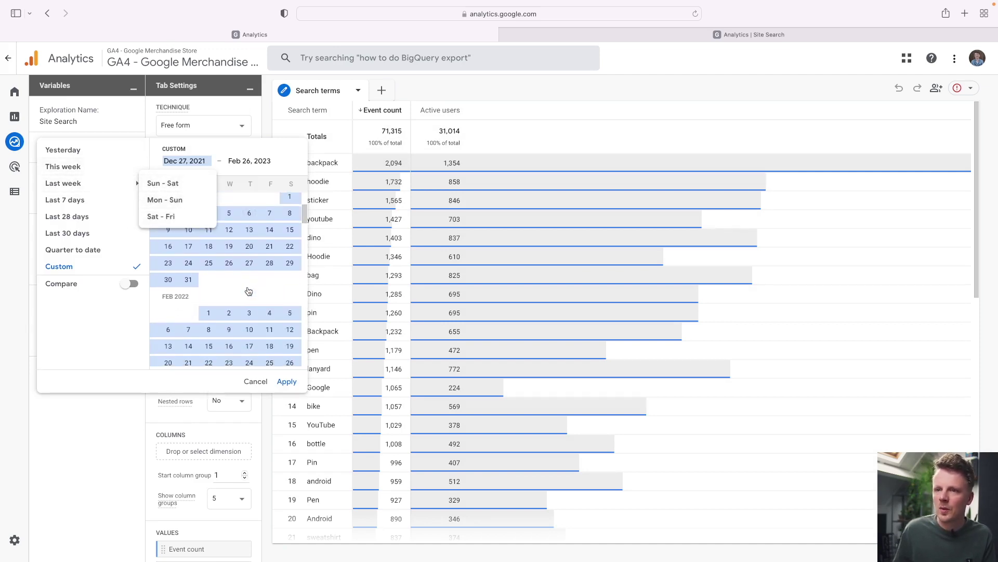
left_click(241, 109)
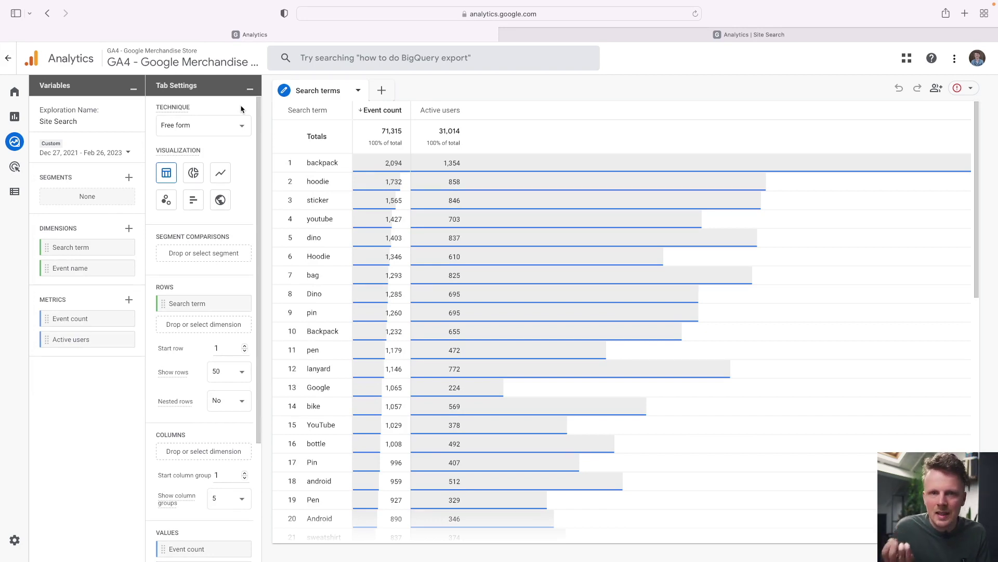
Bring up the malta-vakantie.nl Site Search report, listing 32 search terms led by hotels.
key("ctrl+Tab")
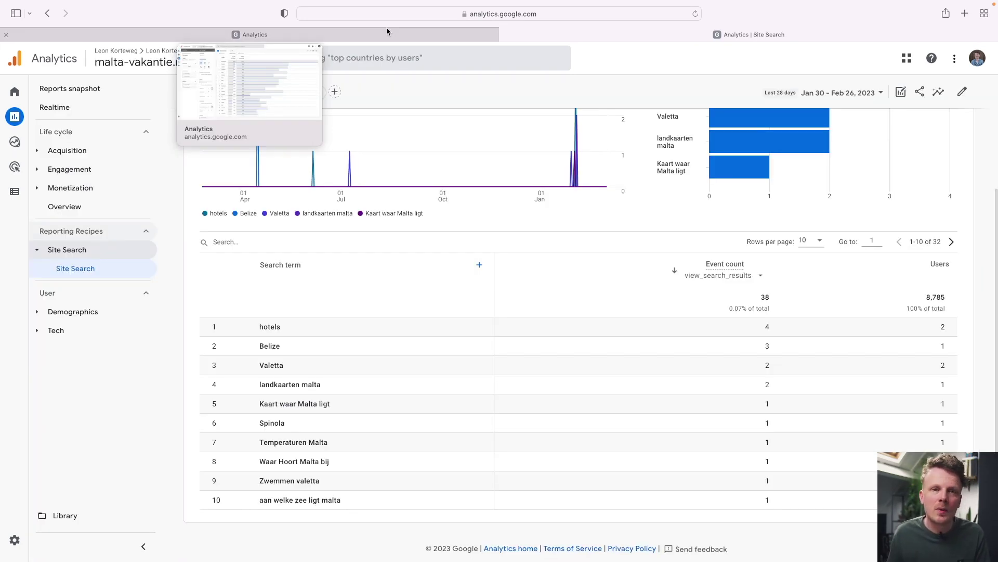
mouse_move(27, 117)
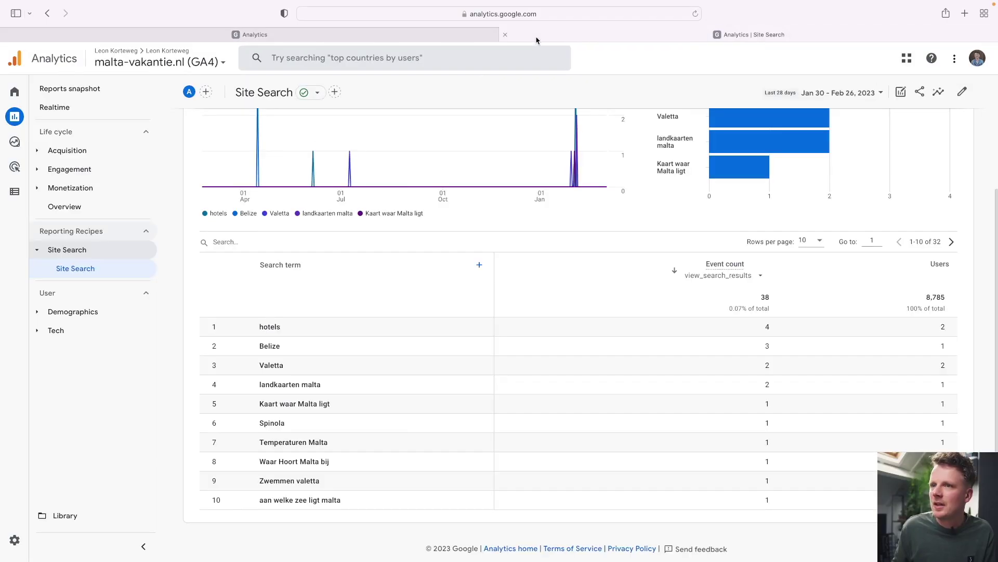
Open Engagement > Events and filter the table to view_search_results (38 events, 29 users).
scroll(250, 312, "up", 3)
mouse_move(18, 548)
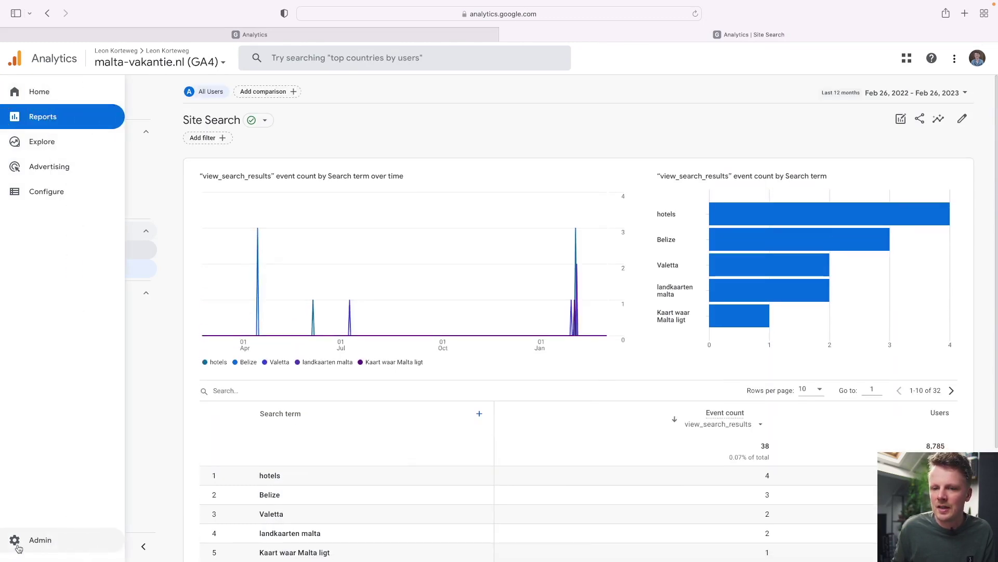
scroll(205, 455, "down", 3)
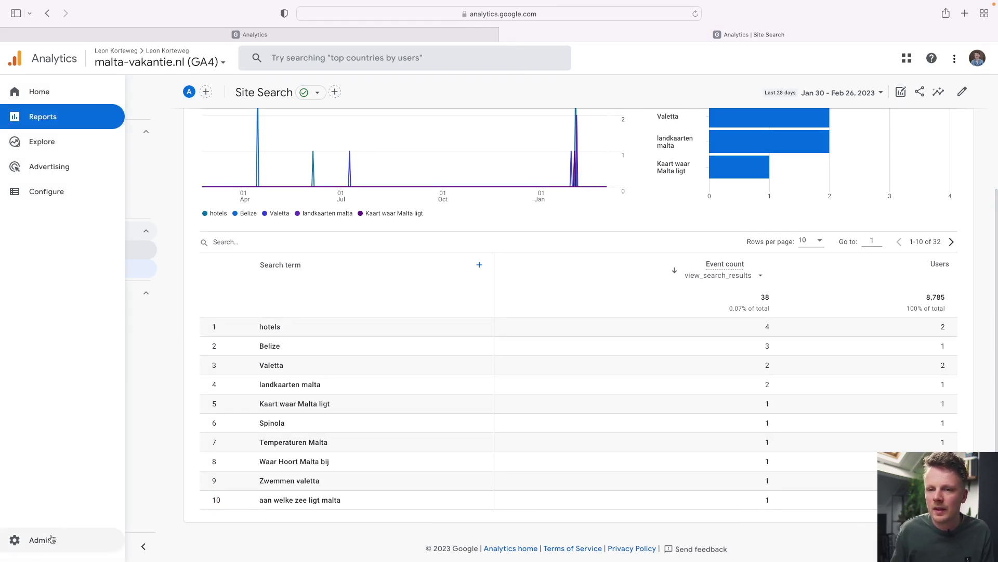
left_click(81, 171)
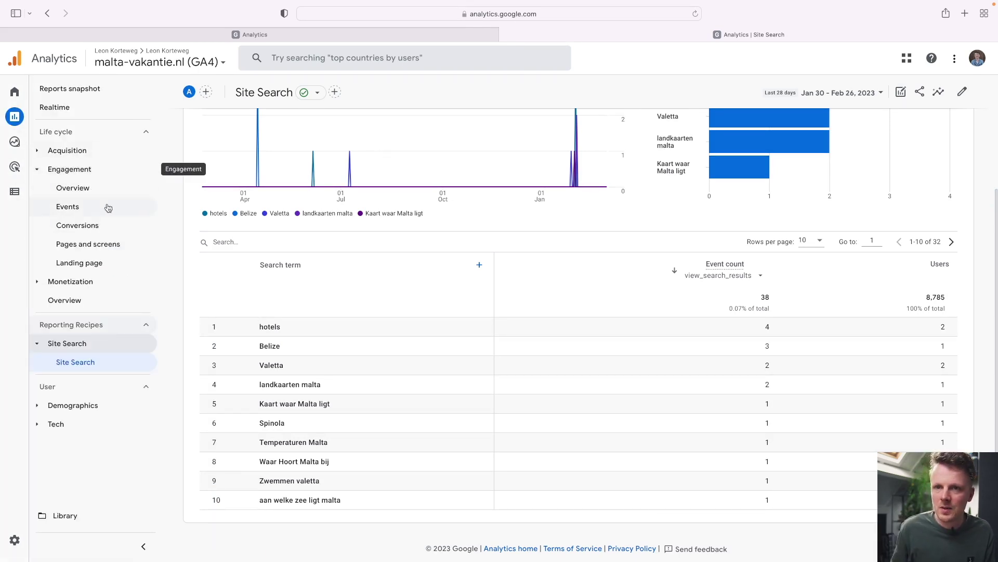
left_click(109, 208)
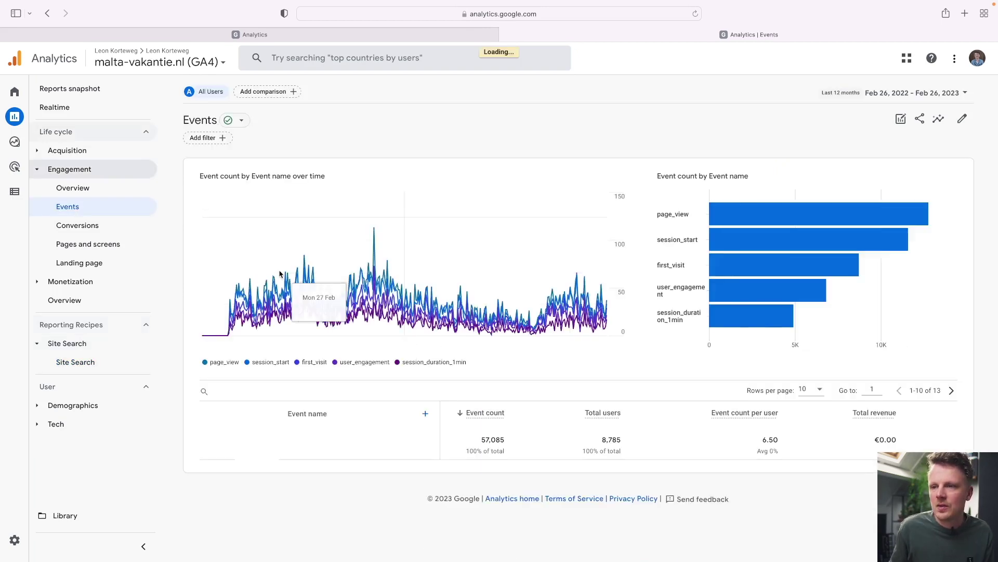
left_click(297, 249)
type("view_search")
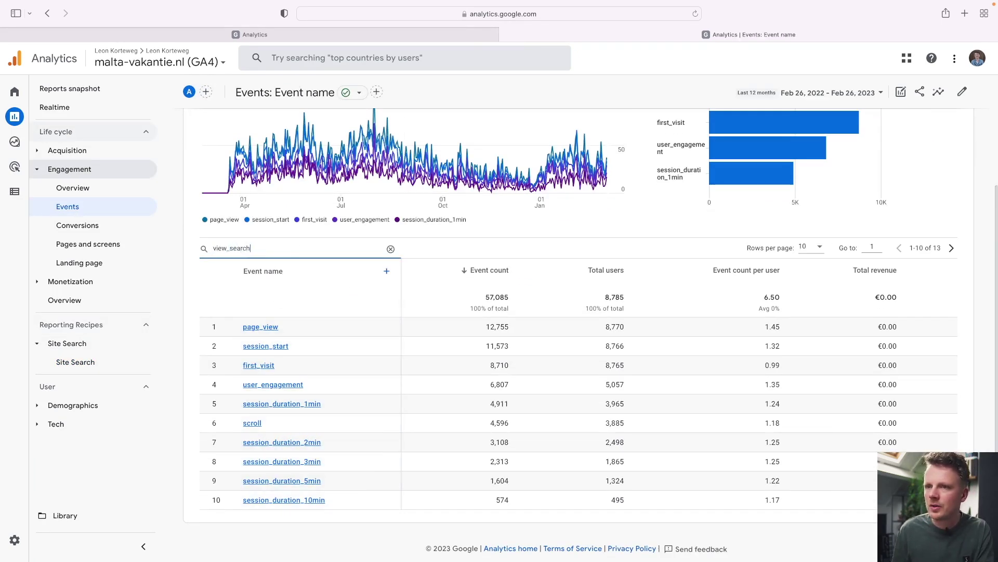
type("_results")
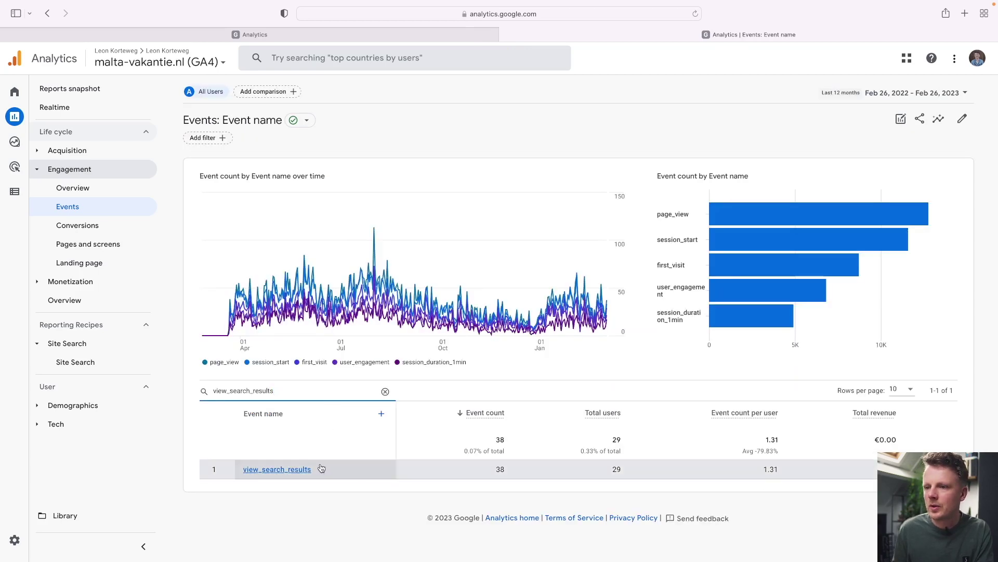
left_click(500, 470)
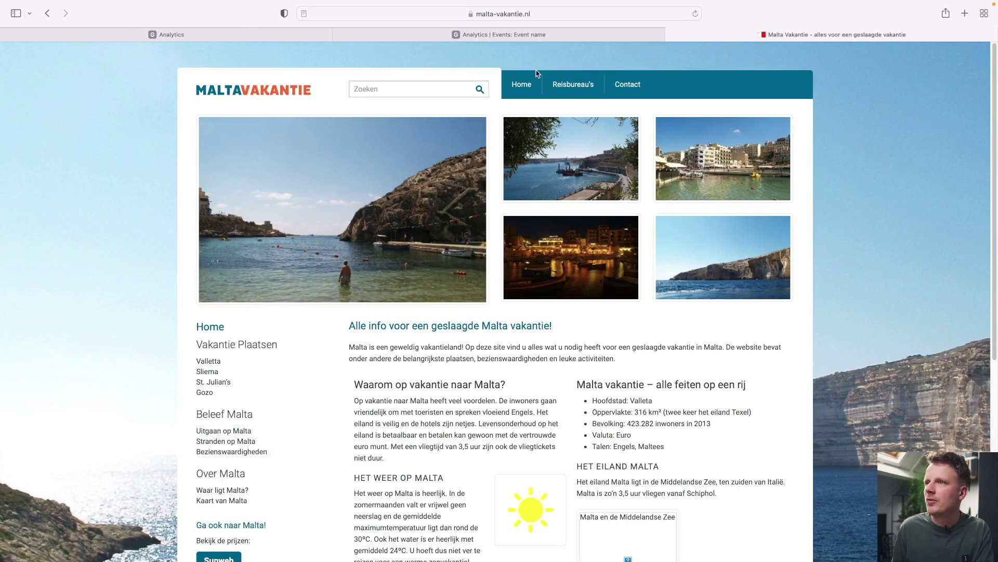
Search the malta-vakantie.nl site for 'test' to load its ?s=test results page.
left_click(404, 91)
left_click(412, 84)
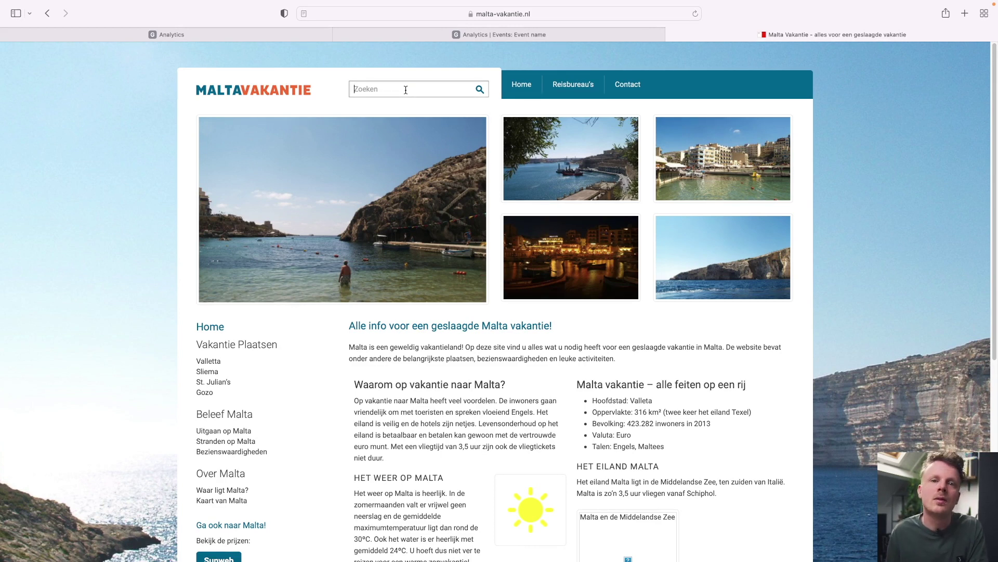
scroll(405, 89, "down", 1)
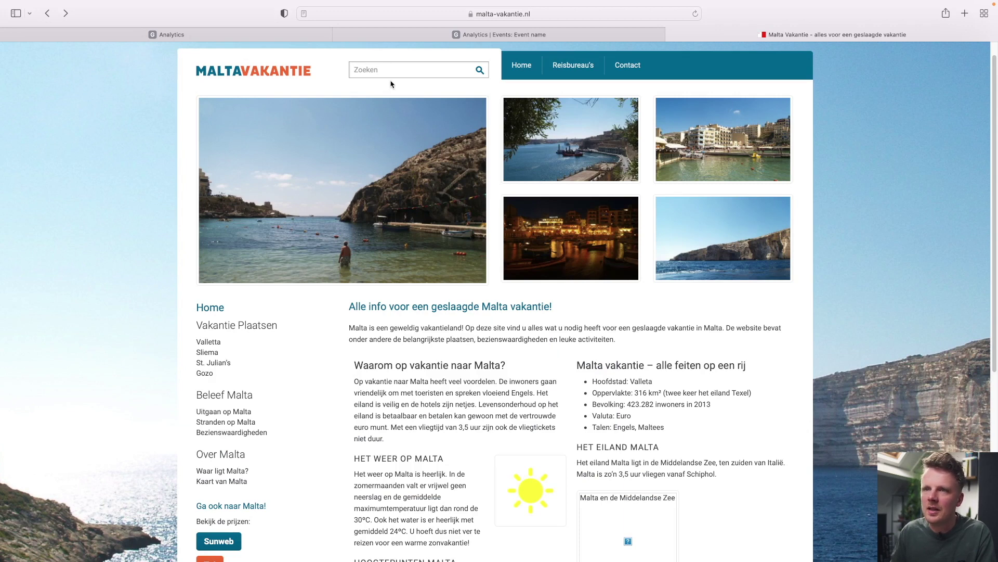
type("test")
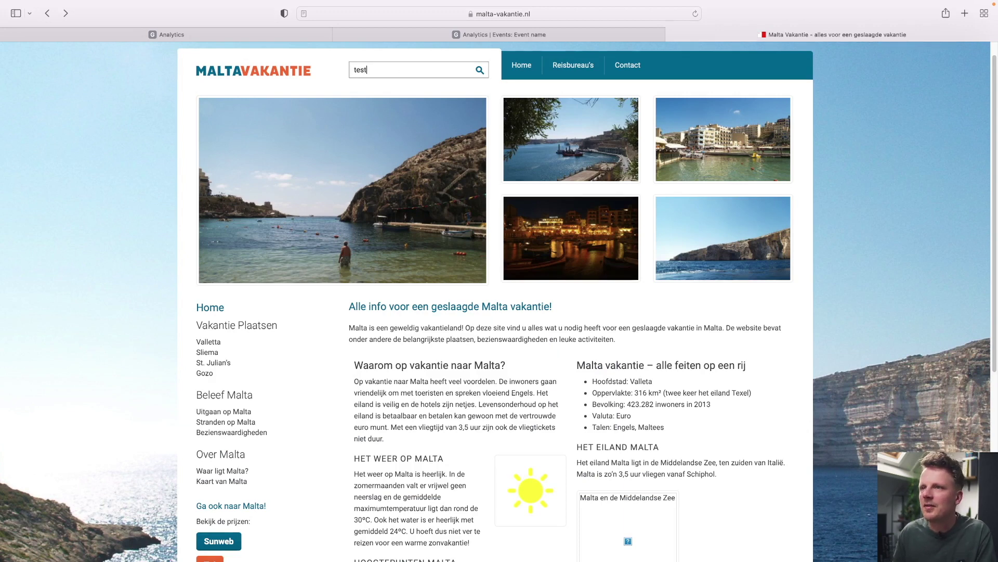
key("Return")
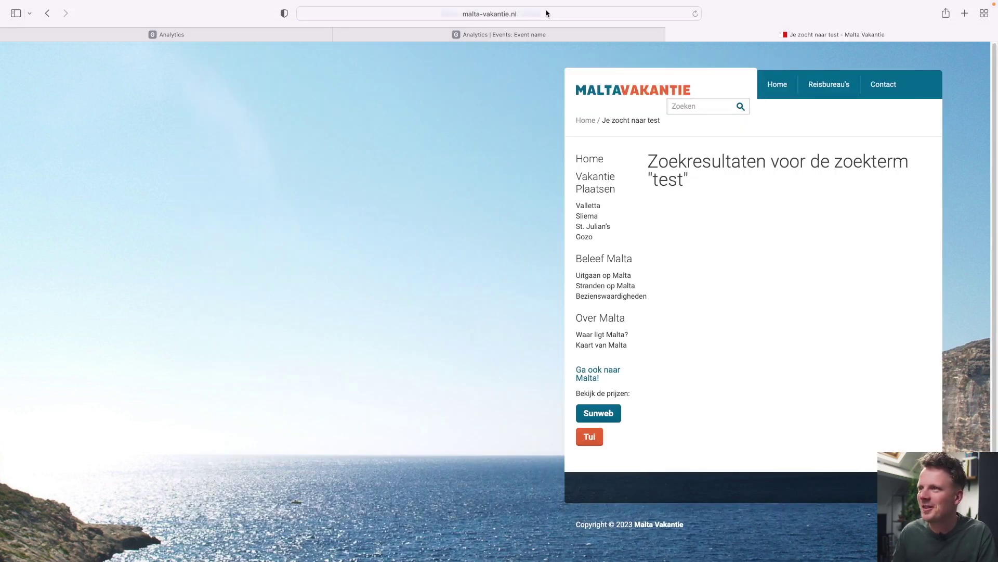
left_click(559, 13)
Inspect the s=test query parameter in the results page address.
left_click(563, 13)
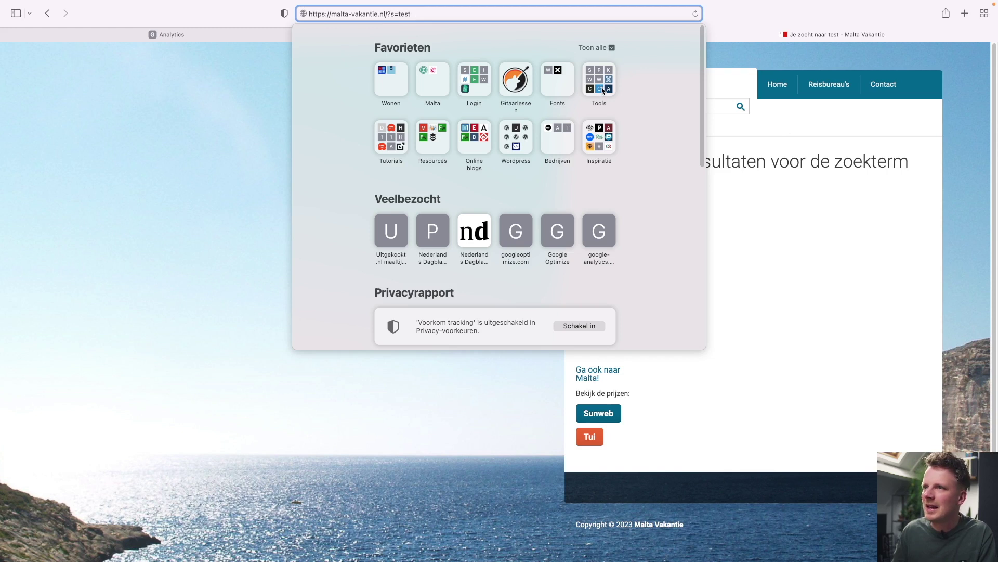
triple_click(344, 12)
key("Right")
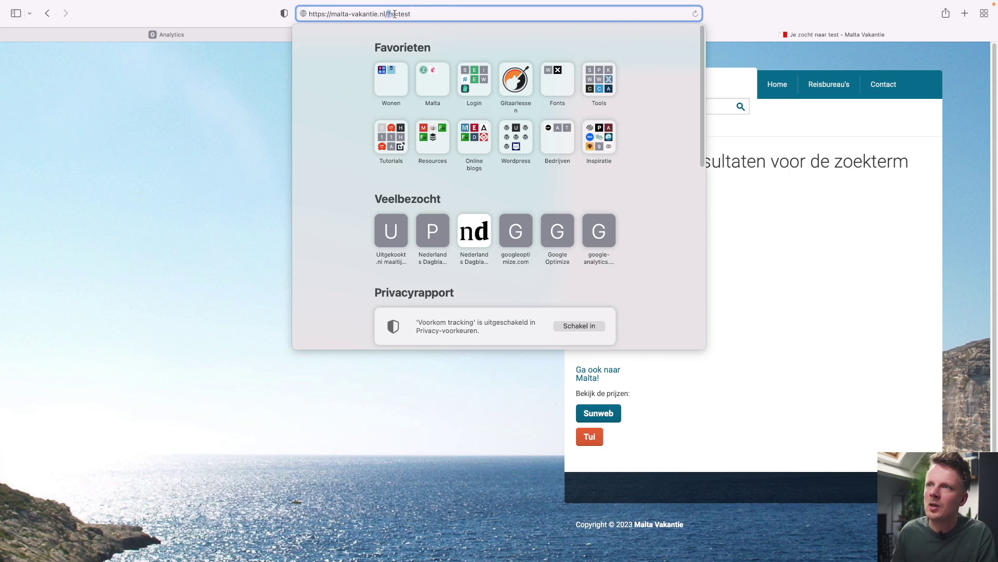
left_click(392, 14)
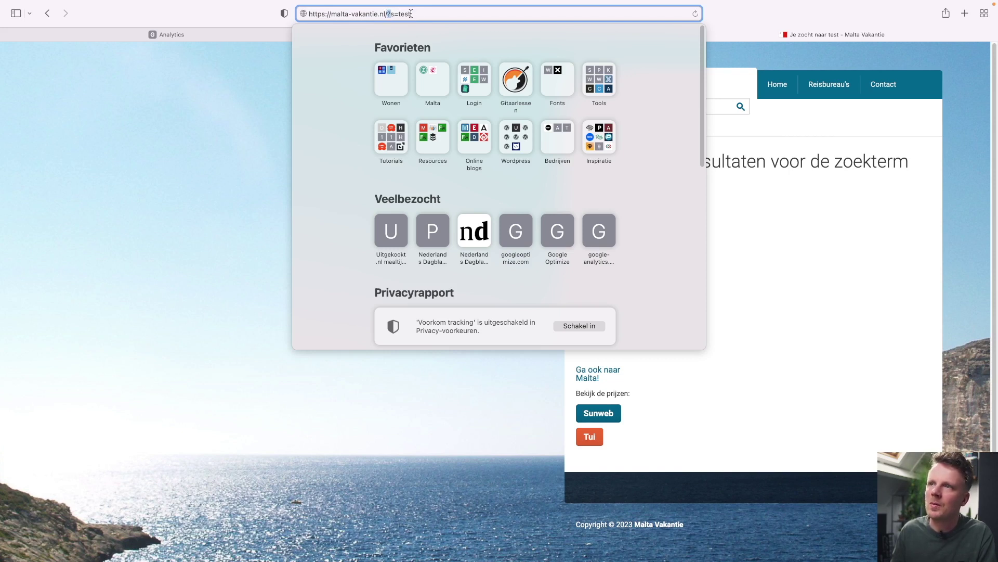
left_click(393, 13)
left_click_drag(391, 13, 396, 14)
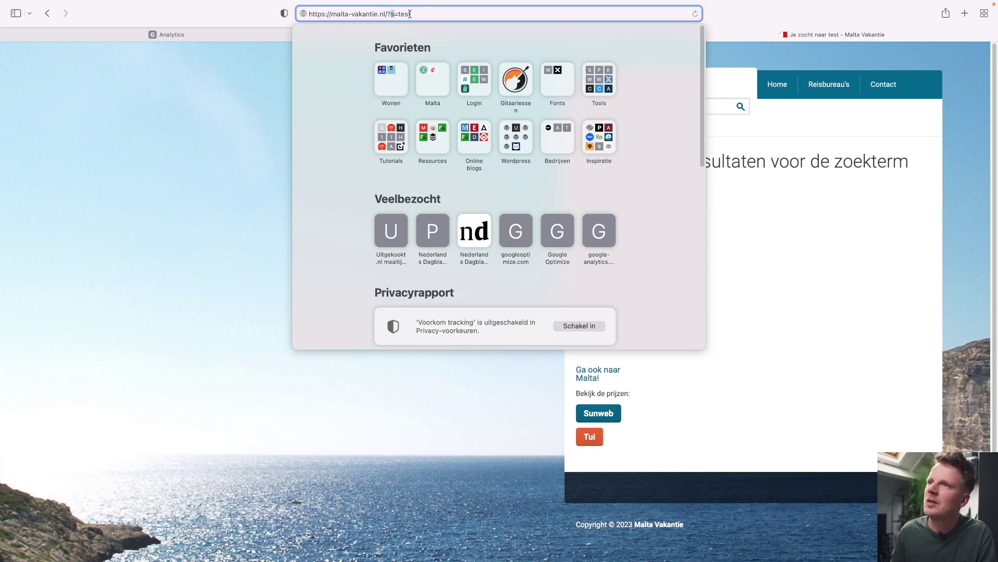
double_click(407, 14)
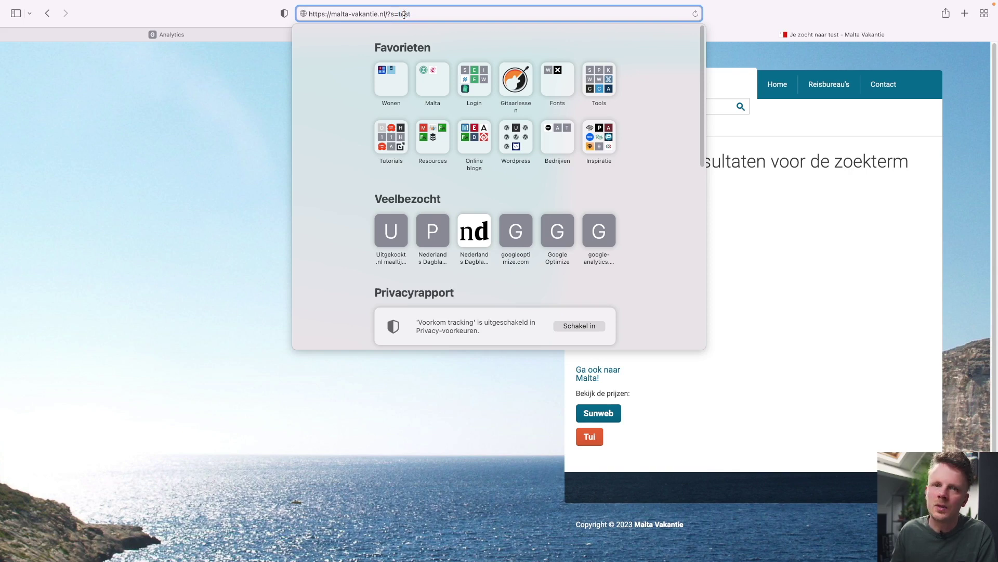
left_click(724, 151)
Re-run the site search for 'test', then search for 'test2'.
left_click(697, 106)
type("test")
key("Return")
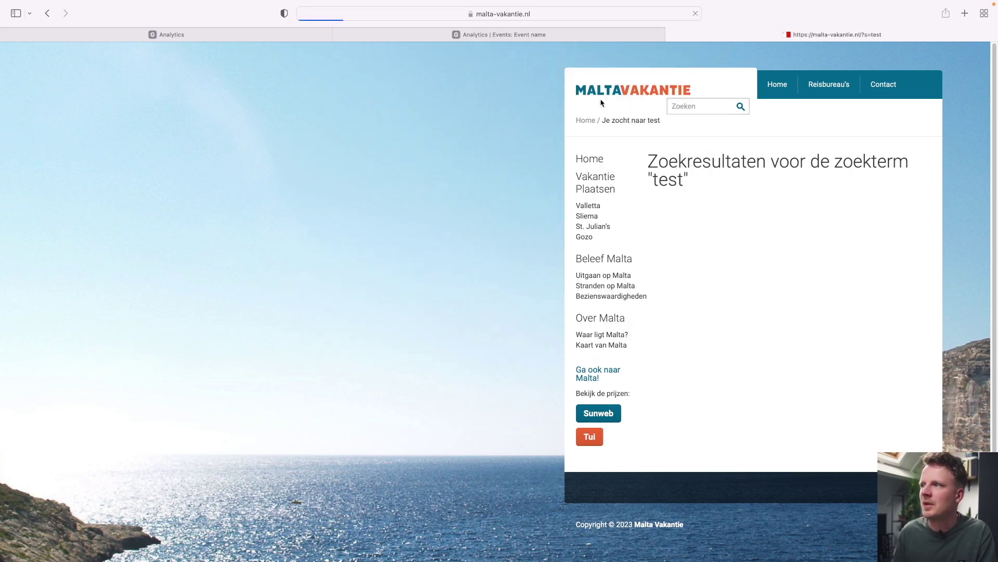
left_click(424, 14)
double_click(423, 14)
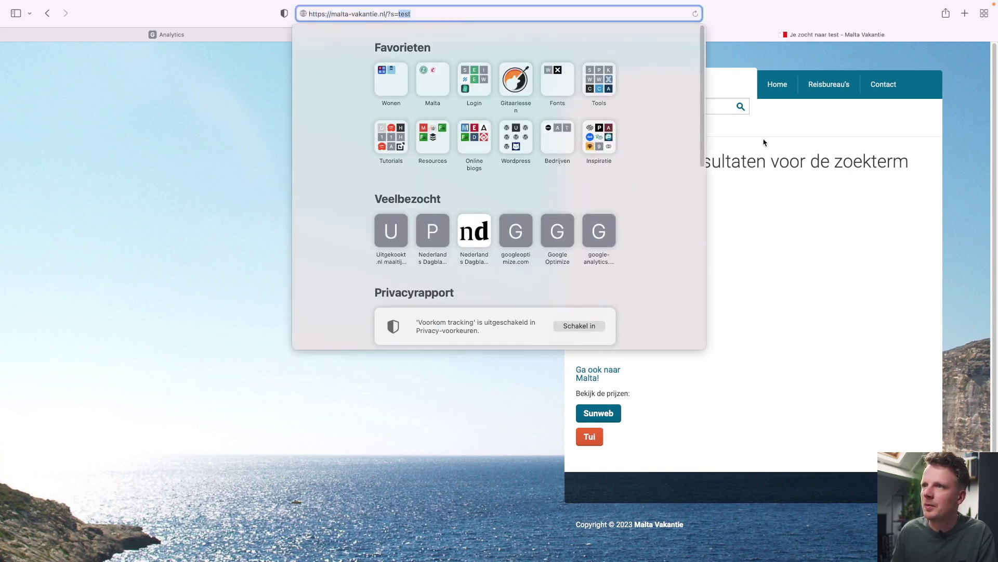
left_click(793, 222)
left_click(691, 105)
type("test2")
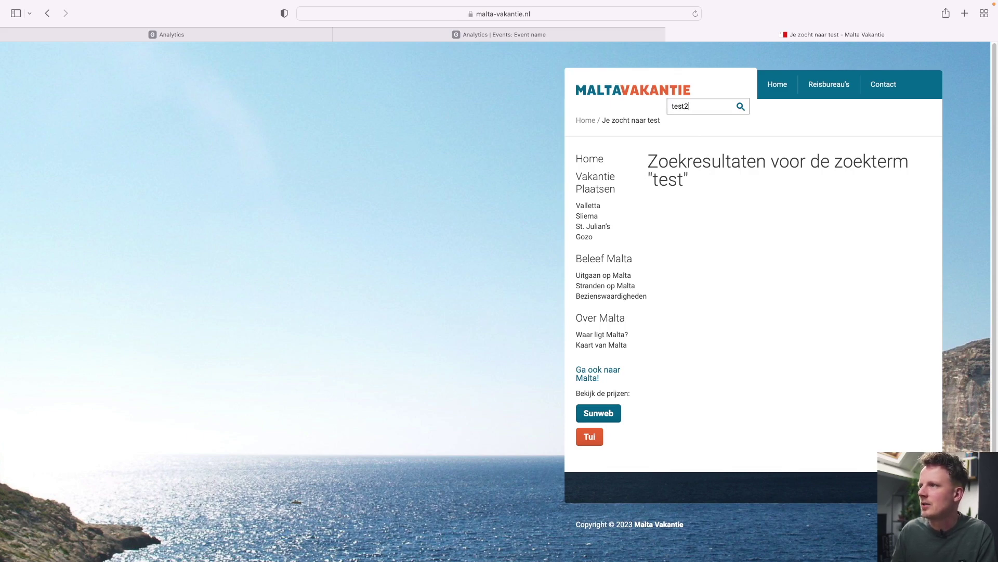
key("Return")
Edit the test2 results address to use zoekterm instead of s and load it.
left_click(512, 13)
left_click(448, 12)
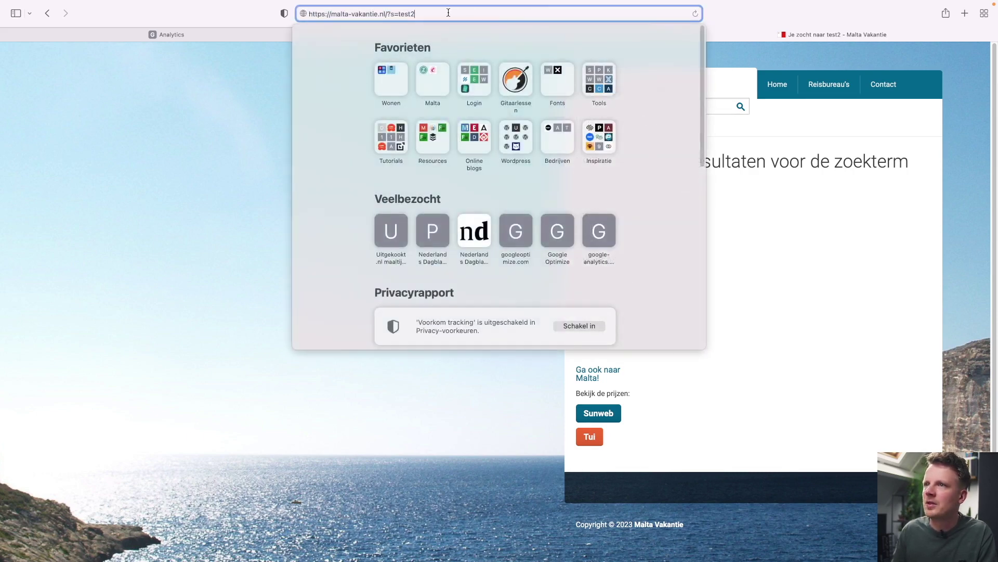
double_click(410, 13)
left_click(392, 14)
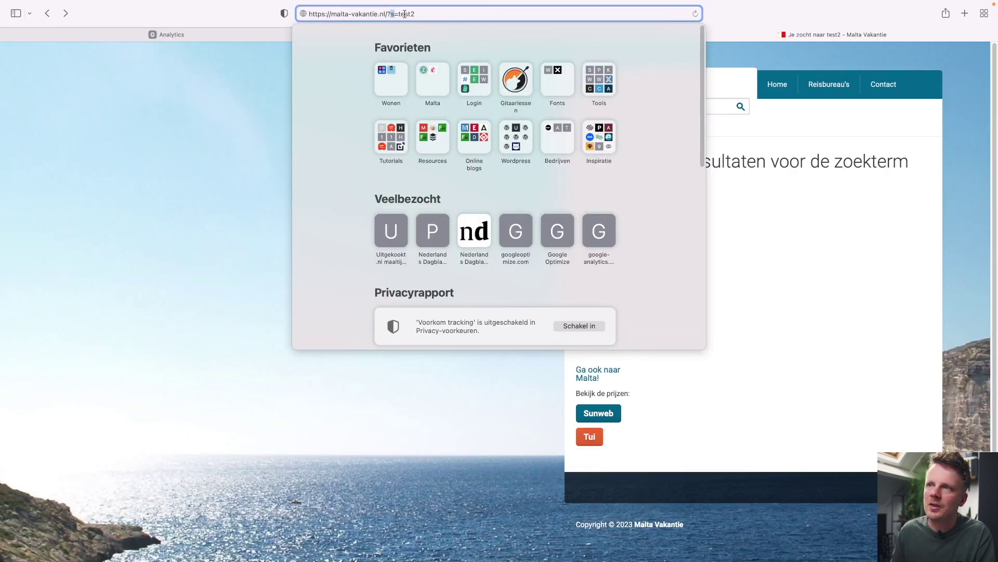
double_click(404, 13)
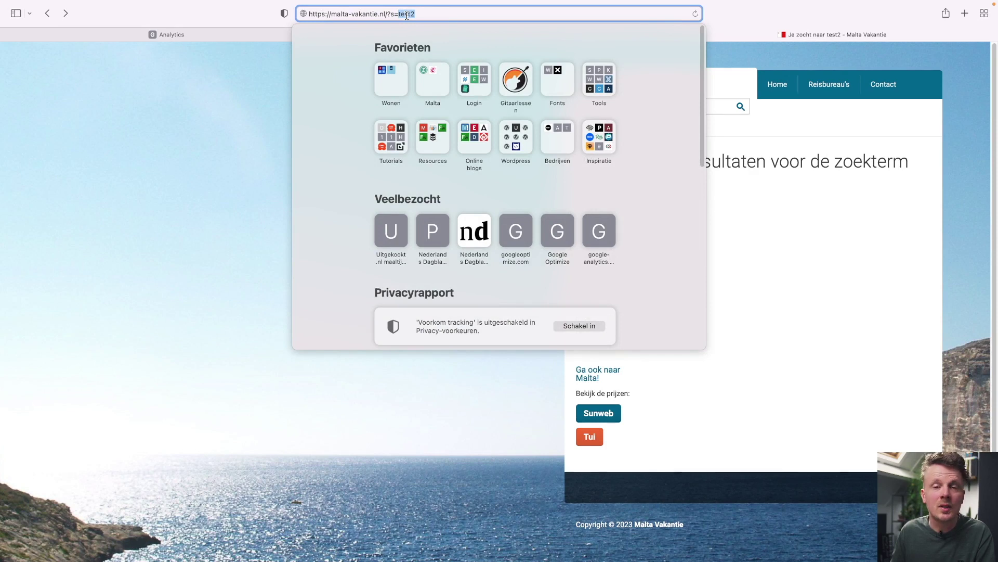
left_click(394, 14)
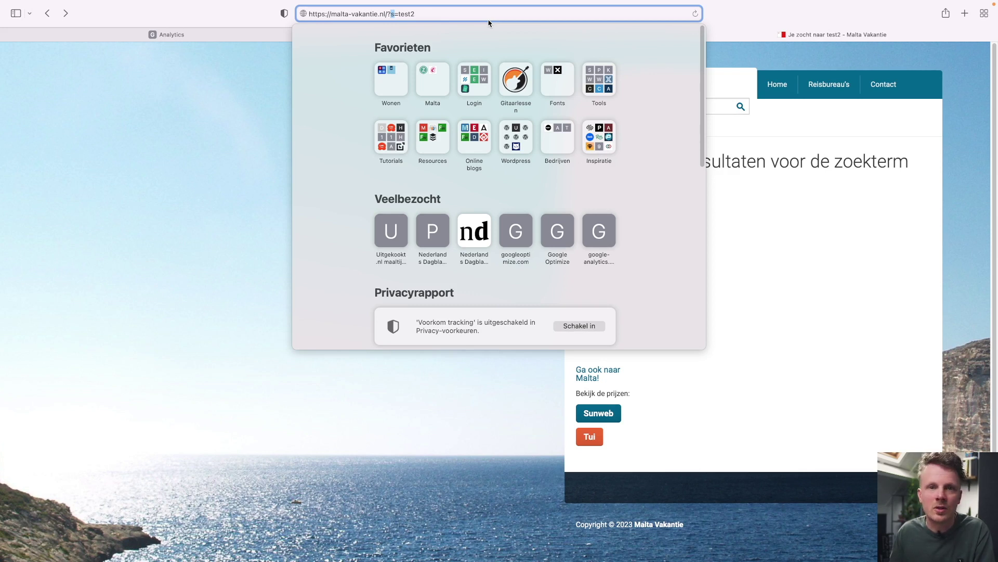
type("zoekterm")
key("Return")
double_click(401, 14)
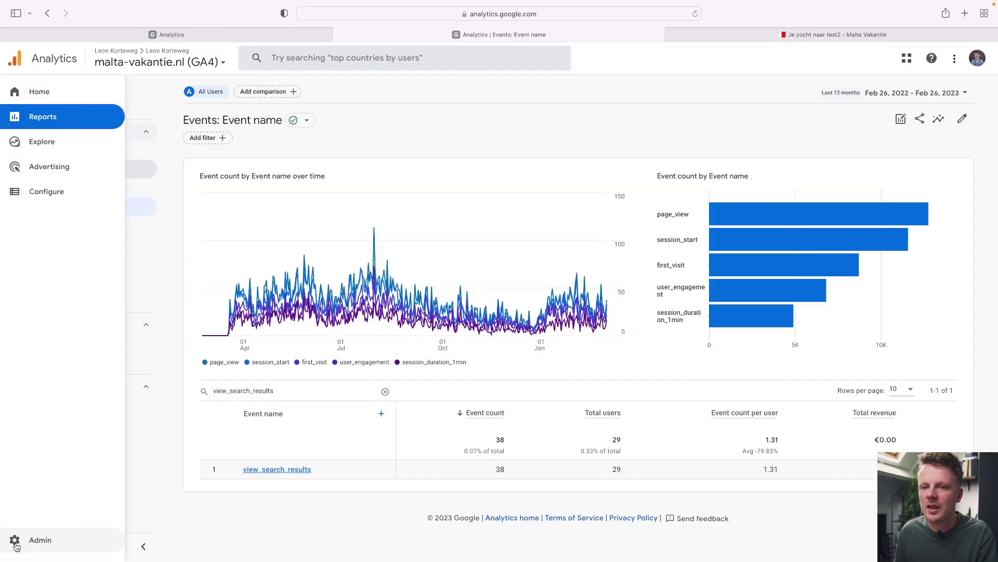
Open enhanced measurement settings for the malta-vakantie.nl - GA4 data stream.
left_click(14, 539)
left_click(456, 236)
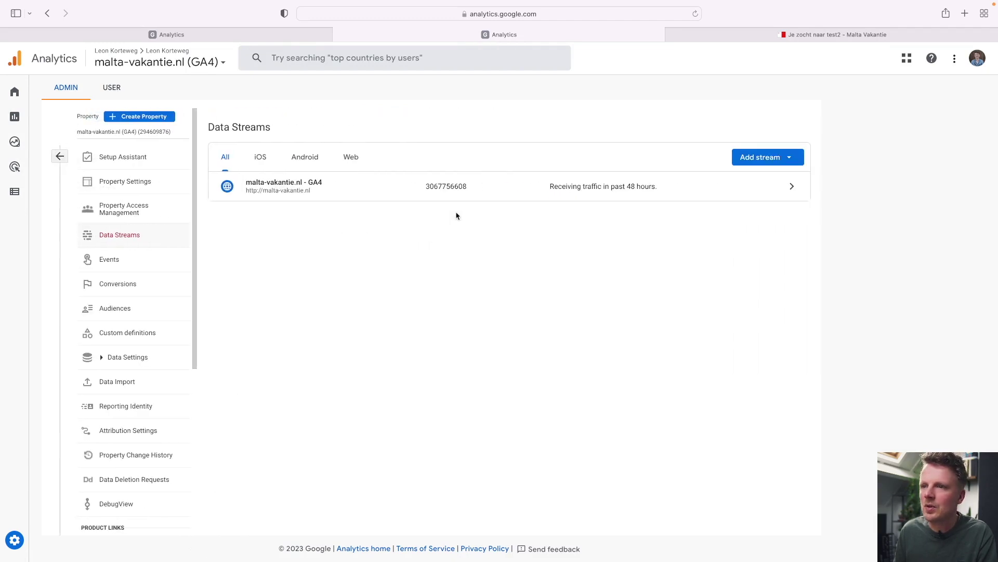
left_click(401, 192)
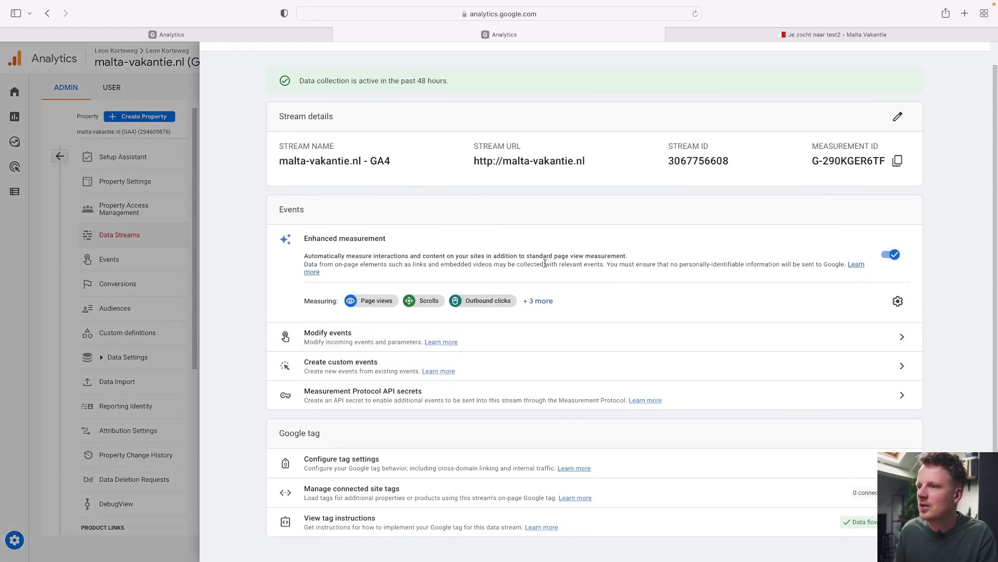
left_click(899, 302)
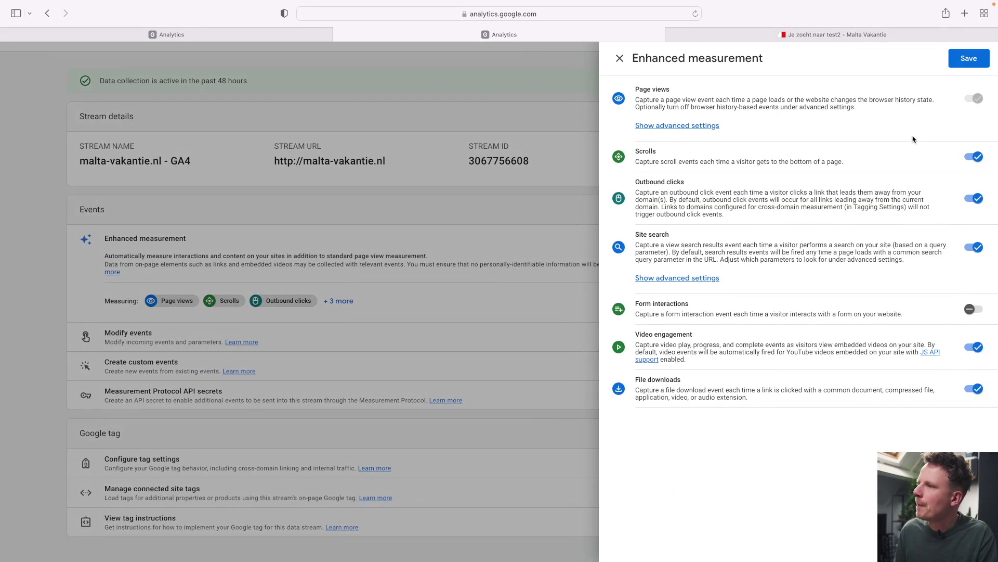
Show site search advanced settings and append a comma after keyword in the query parameter list.
triple_click(642, 234)
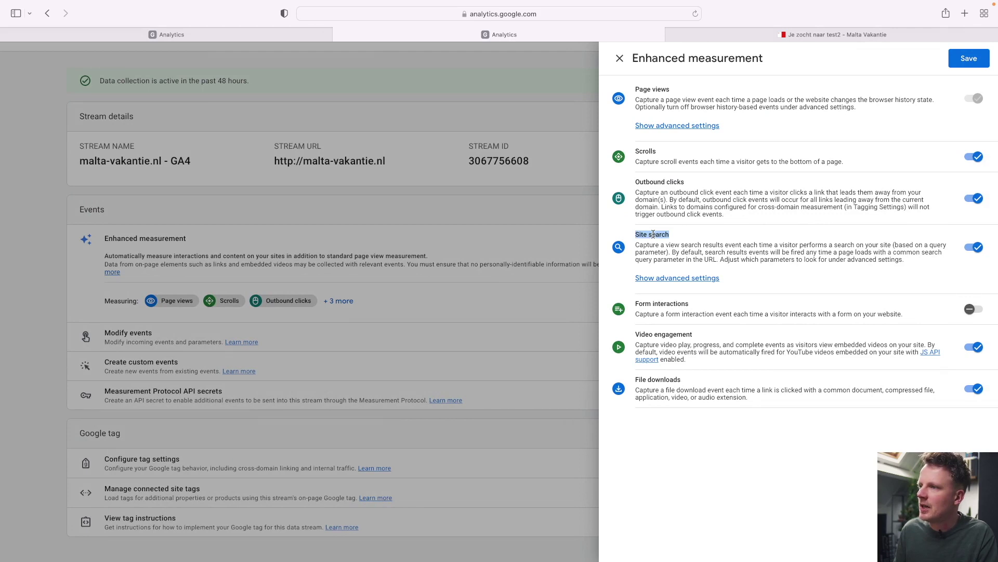
left_click(649, 281)
triple_click(648, 328)
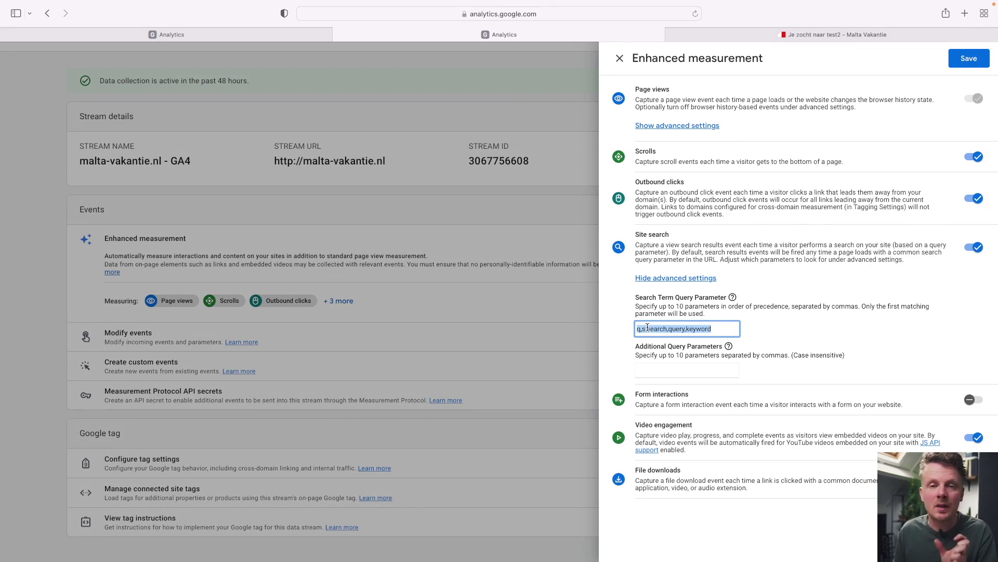
left_click(723, 333)
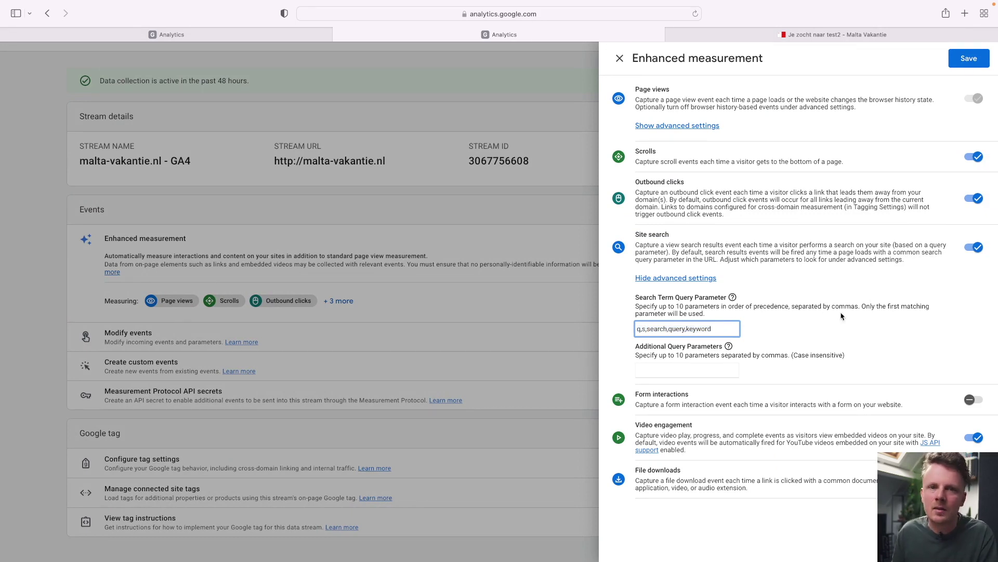
type(",")
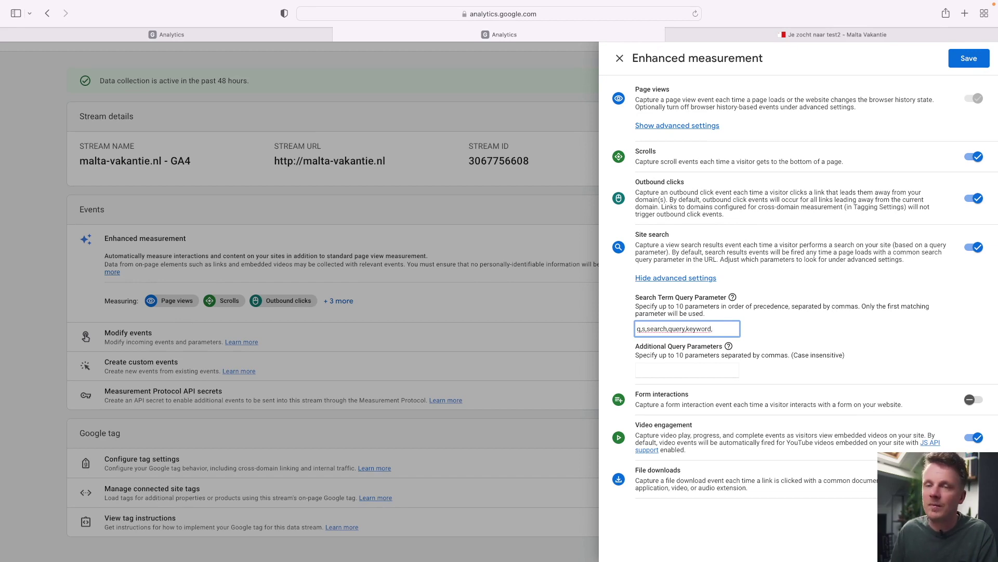
left_click(780, 34)
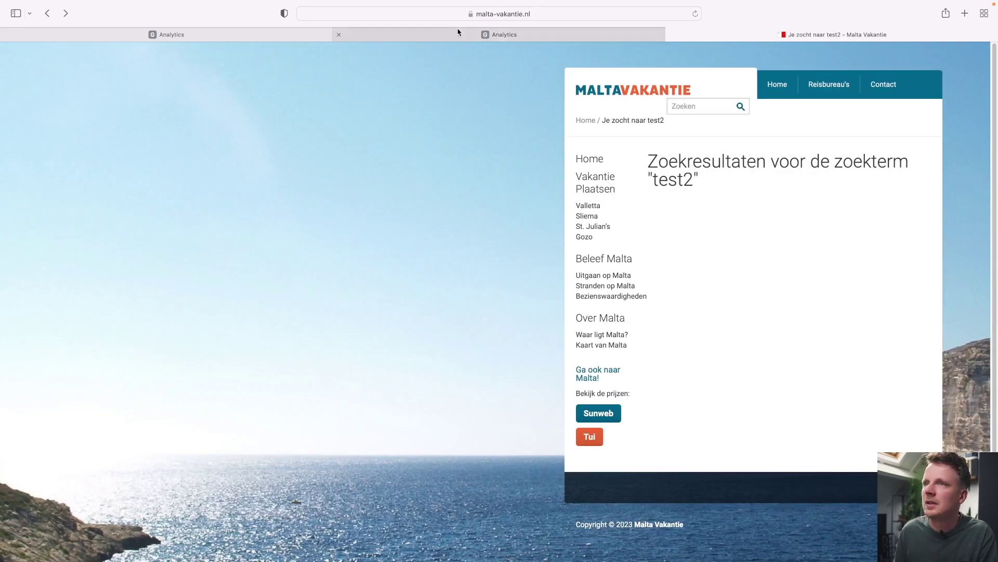
Rewrite the results URL's s parameter as zoekterm, giving ?zoekterm=test2.
left_click(471, 14)
left_click(437, 14)
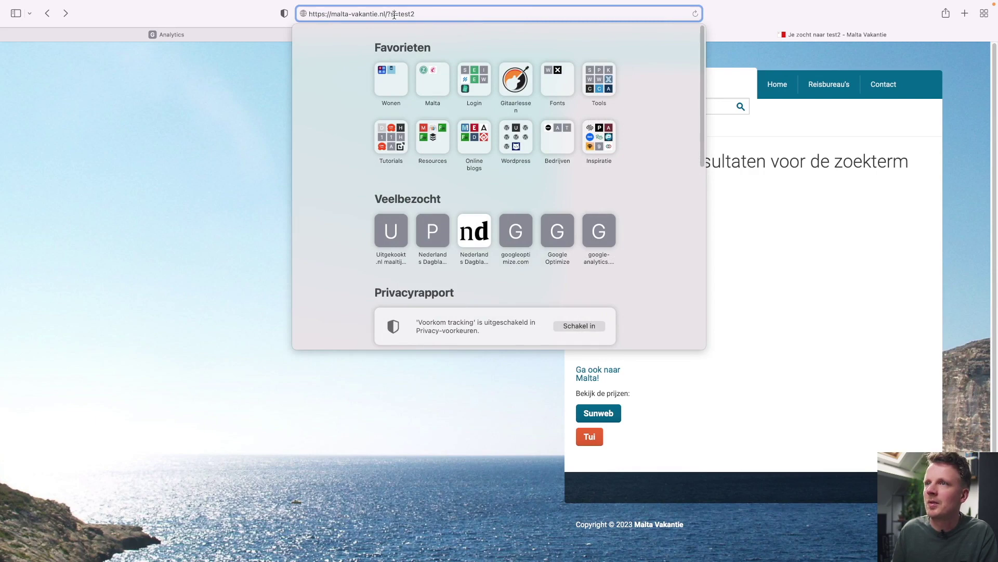
key("BackSpace")
type("zoekterm")
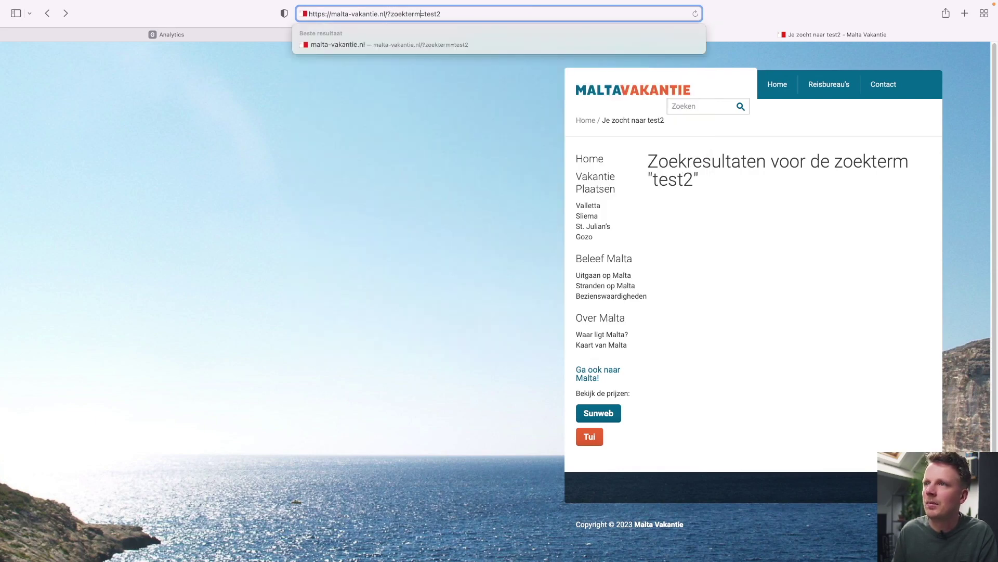
double_click(399, 13)
key("super+c")
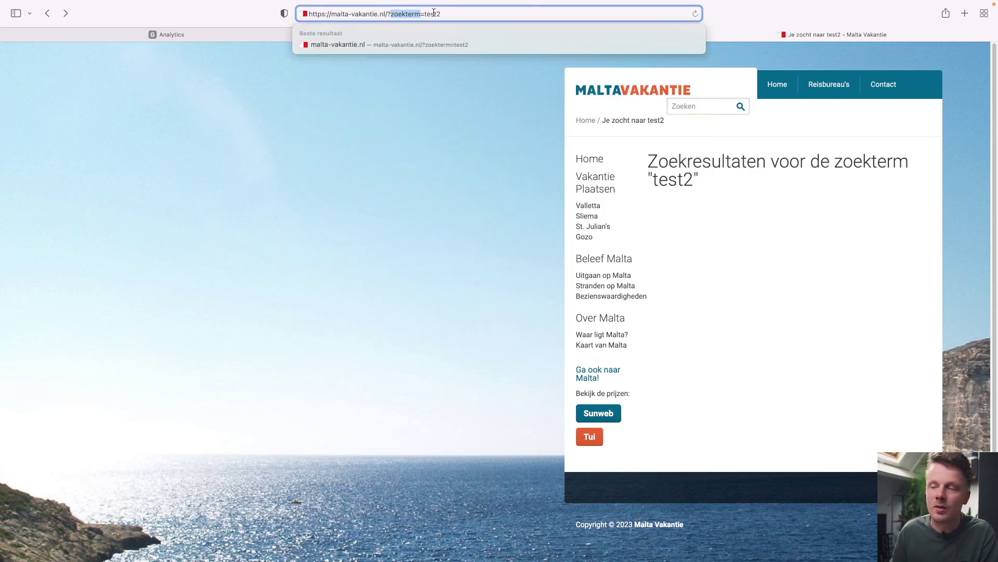
Paste zoekterm into the Search Term Query Parameter list and close the settings.
left_click(499, 35)
key("super+v")
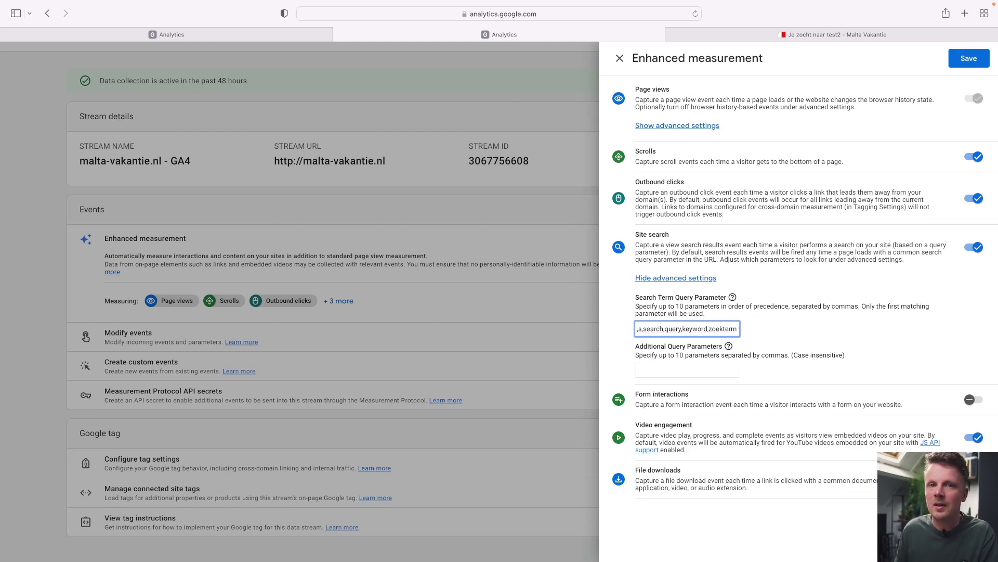
left_click(969, 58)
Select the URL path after the domain on the Malta Vakantie results page to change it to /search/test.
left_click(702, 36)
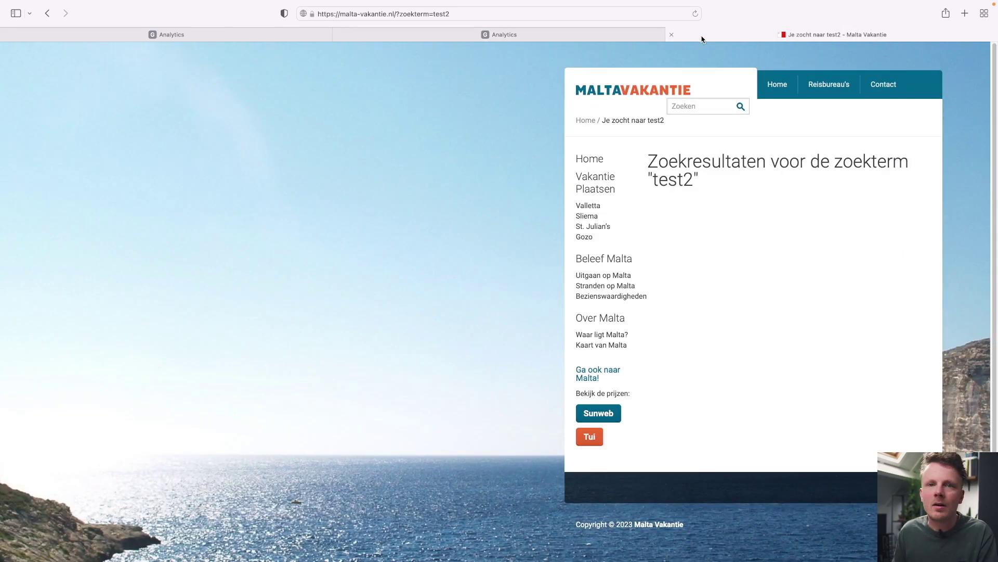
left_click(437, 15)
left_click(396, 14)
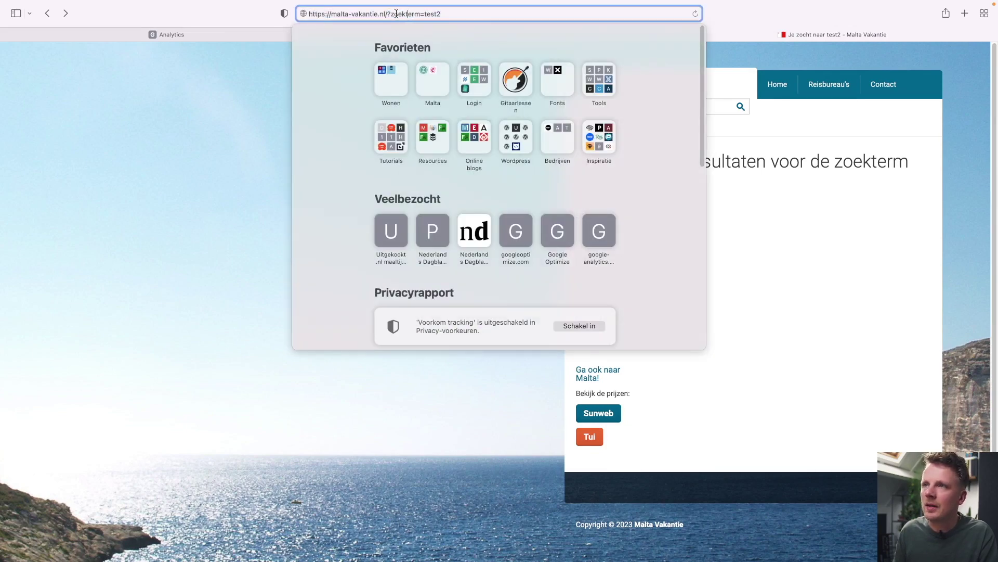
left_click_drag(387, 14, 473, 12)
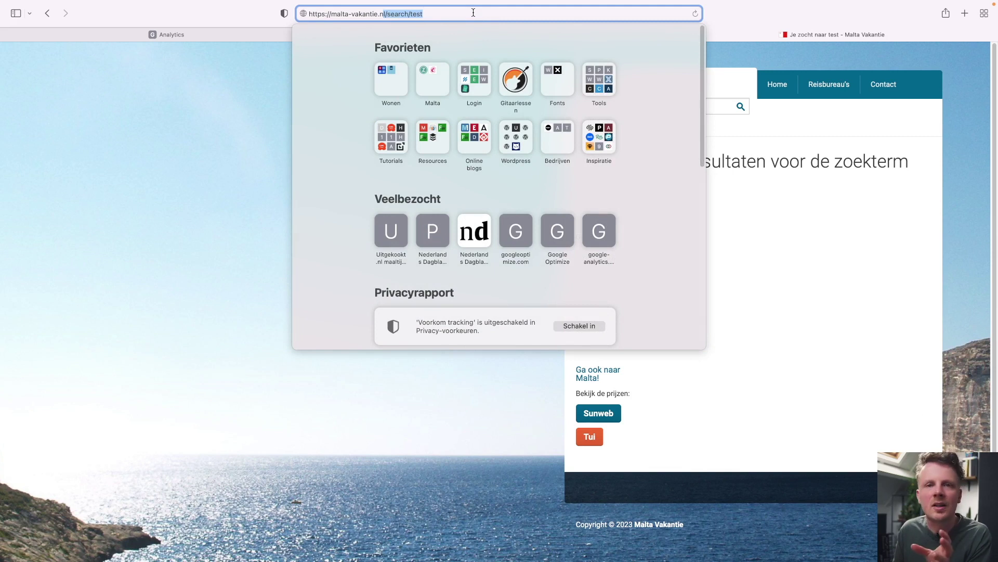
left_click(402, 16)
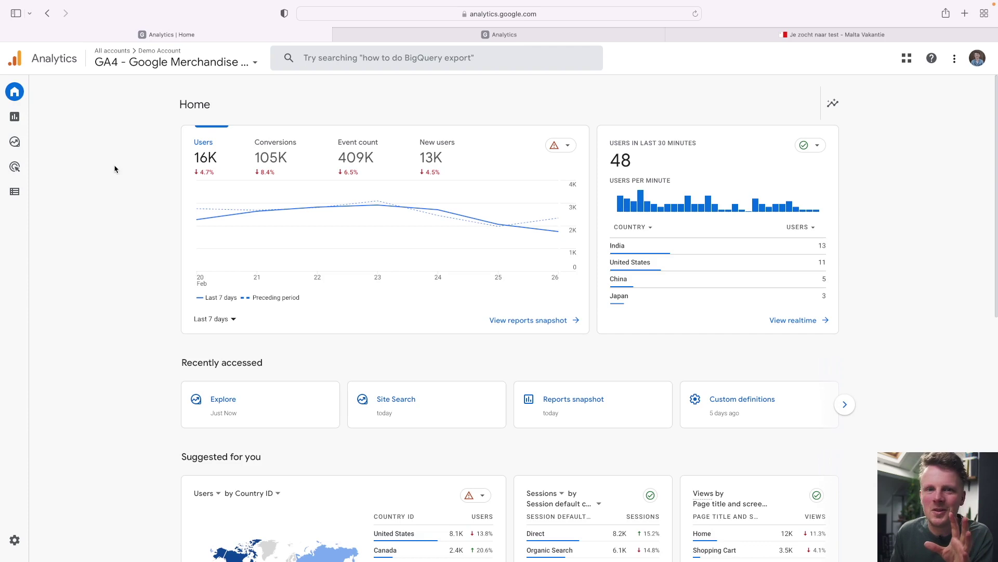
Create a blank exploration named 'Site Search Report'.
left_click(39, 141)
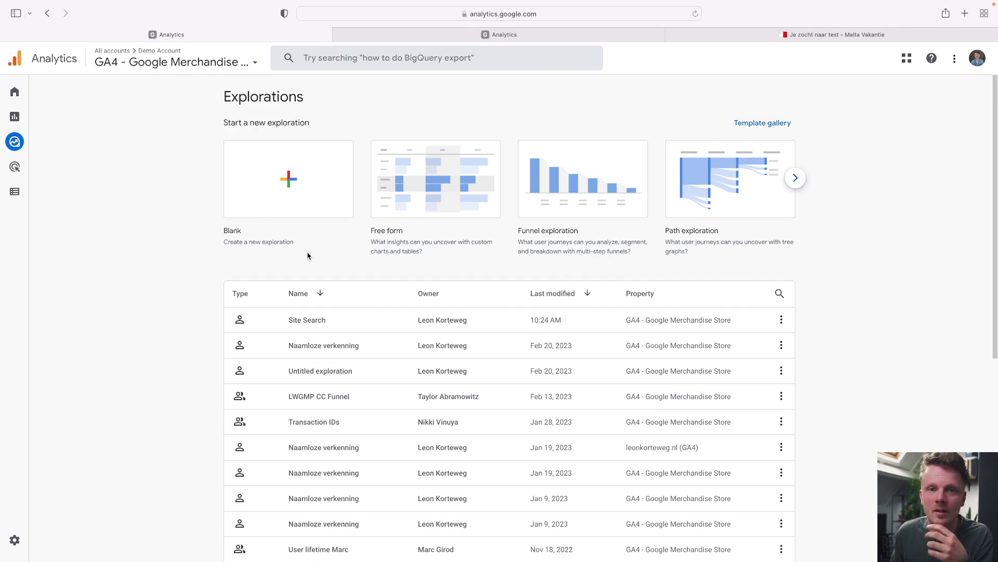
left_click(304, 196)
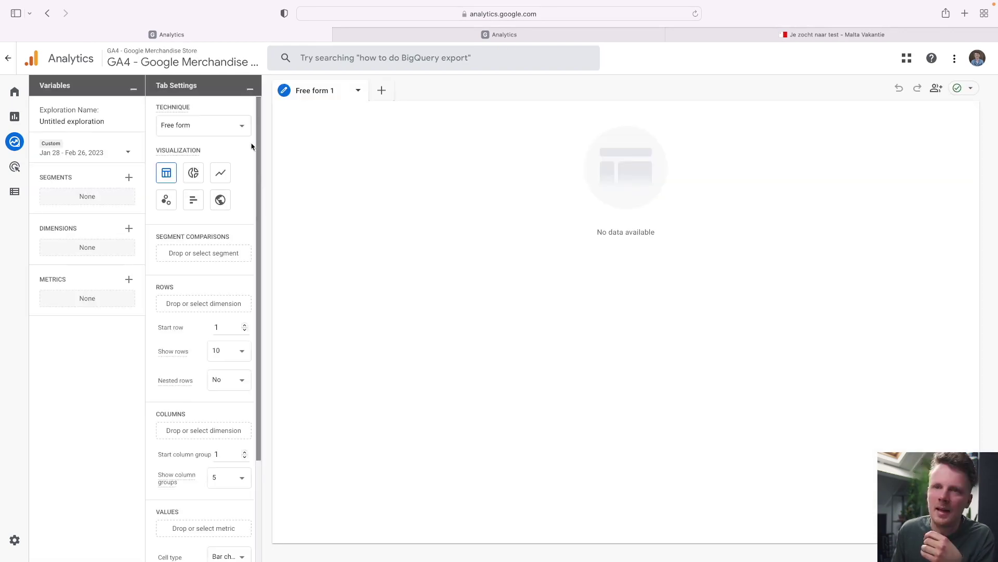
left_click(79, 121)
type("Site")
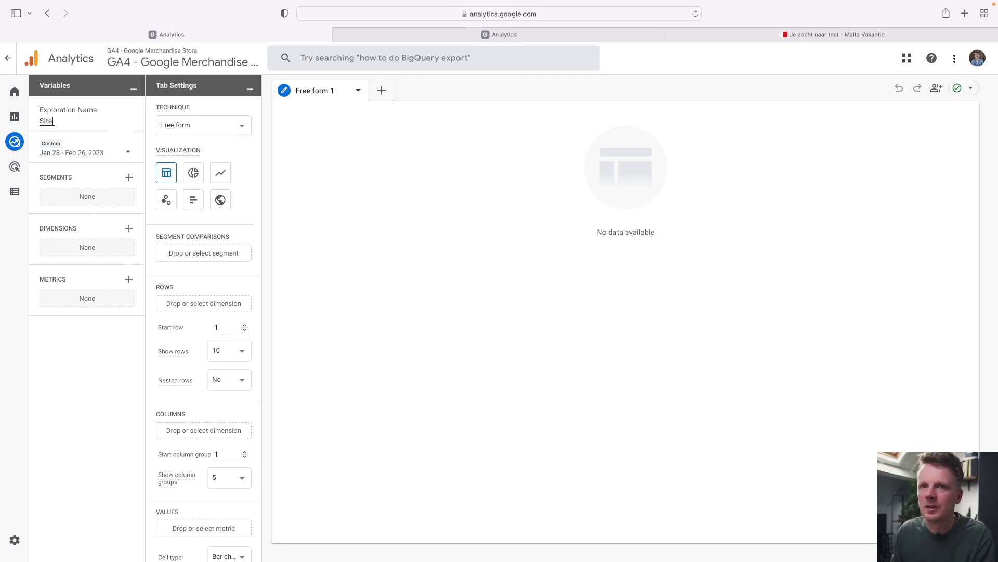
type(" Search Report")
Set the exploration's date range to Dec 27, 2021 – Feb 26, 2023.
left_click(83, 153)
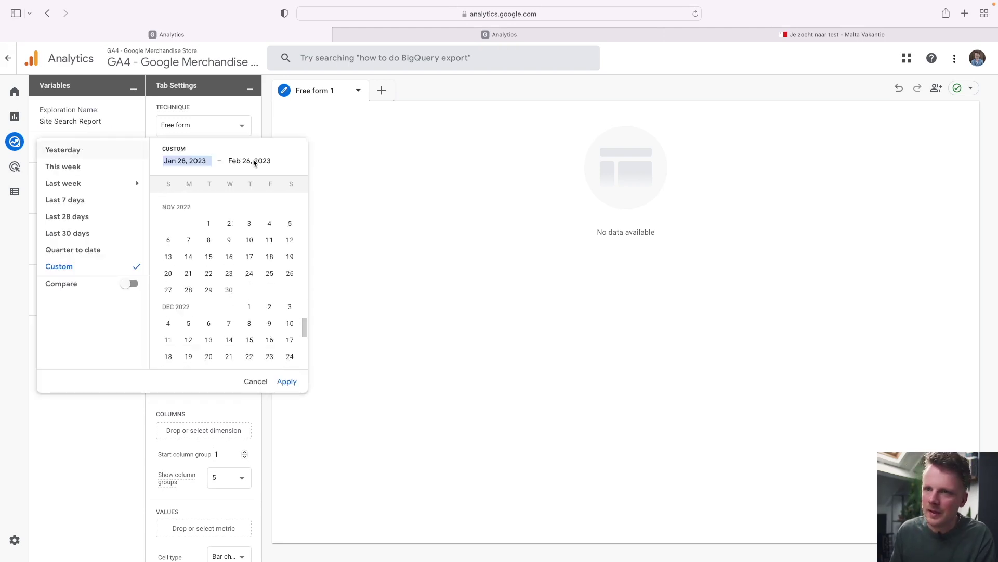
scroll(280, 296, "up", 15)
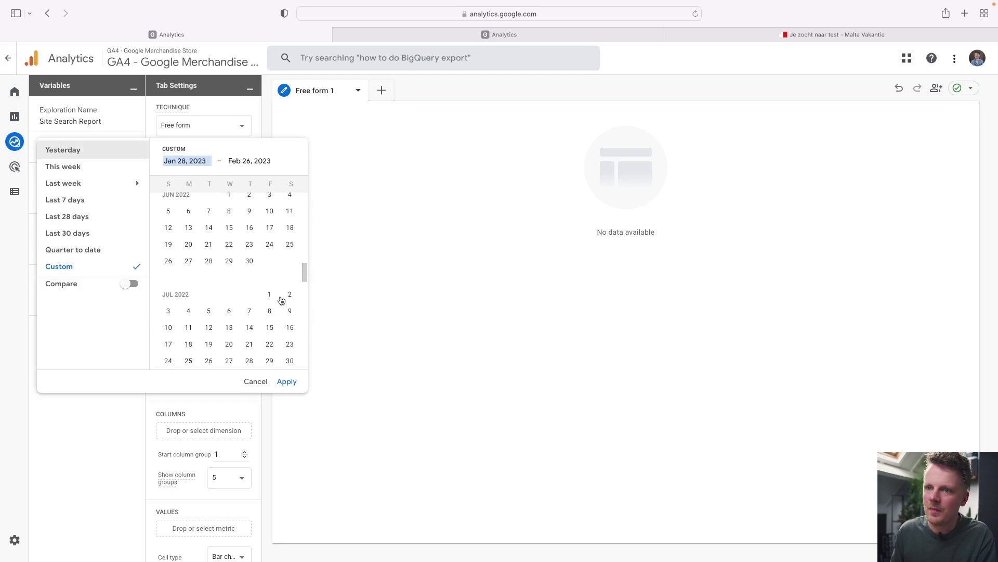
scroll(283, 299, "up", 10)
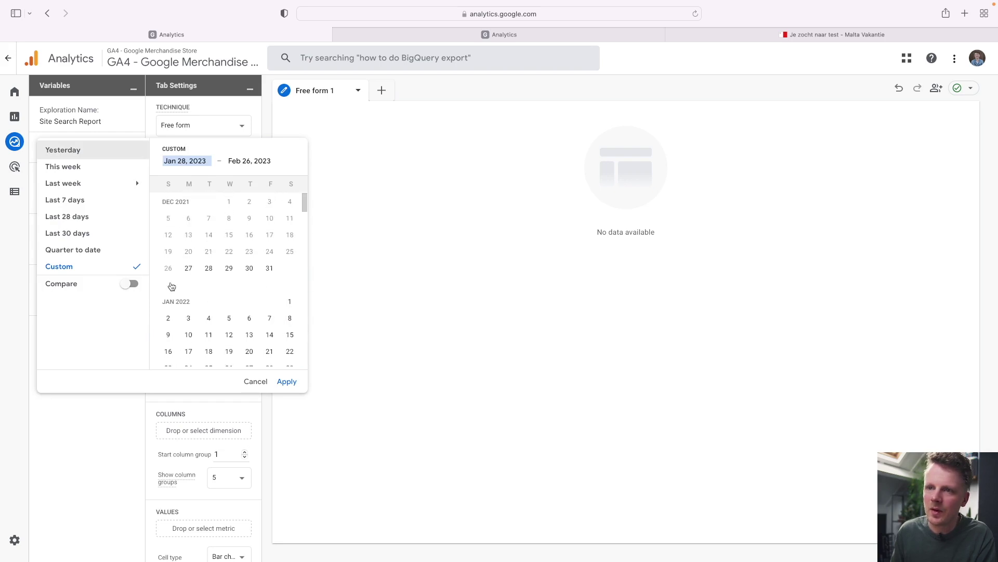
left_click(185, 272)
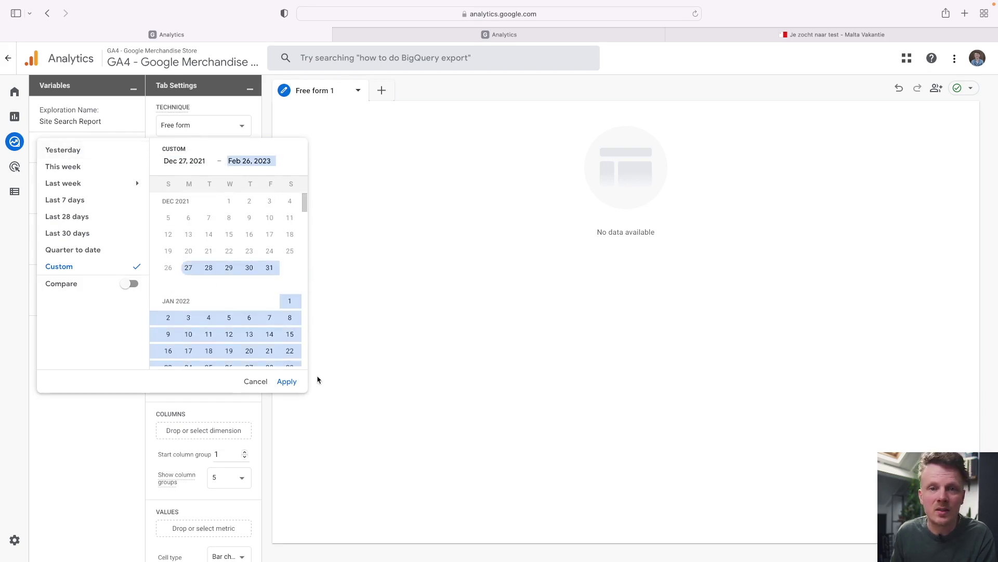
left_click(287, 381)
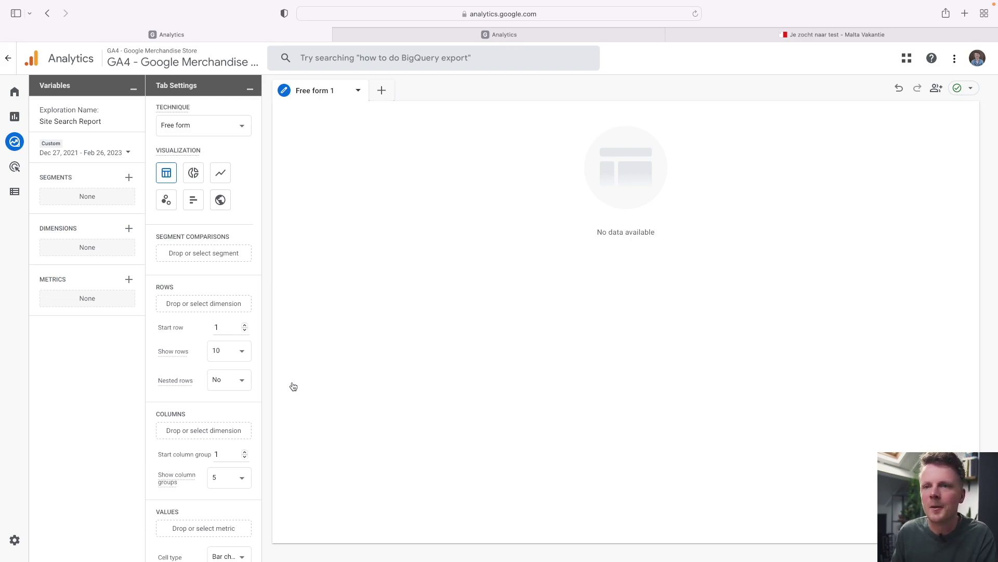
left_click(128, 280)
Import Event count and Active users as the exploration's metrics.
left_click(447, 58)
type("eve")
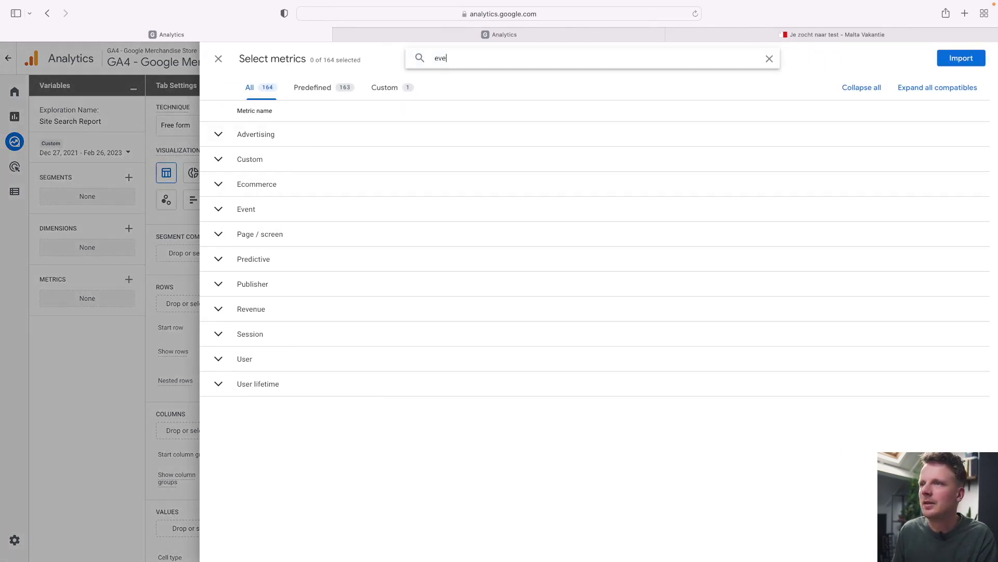
type("nts")
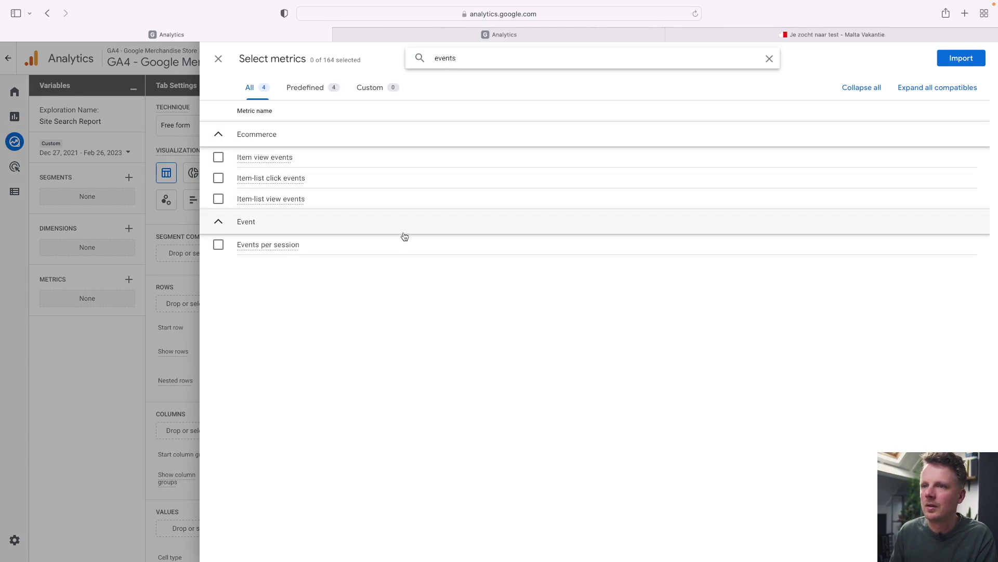
mouse_move(404, 180)
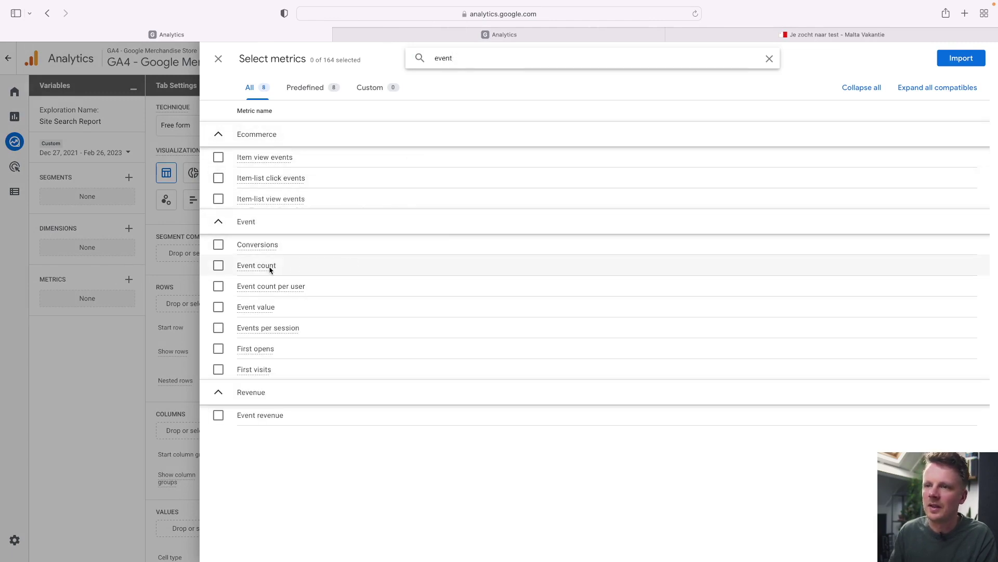
left_click(217, 266)
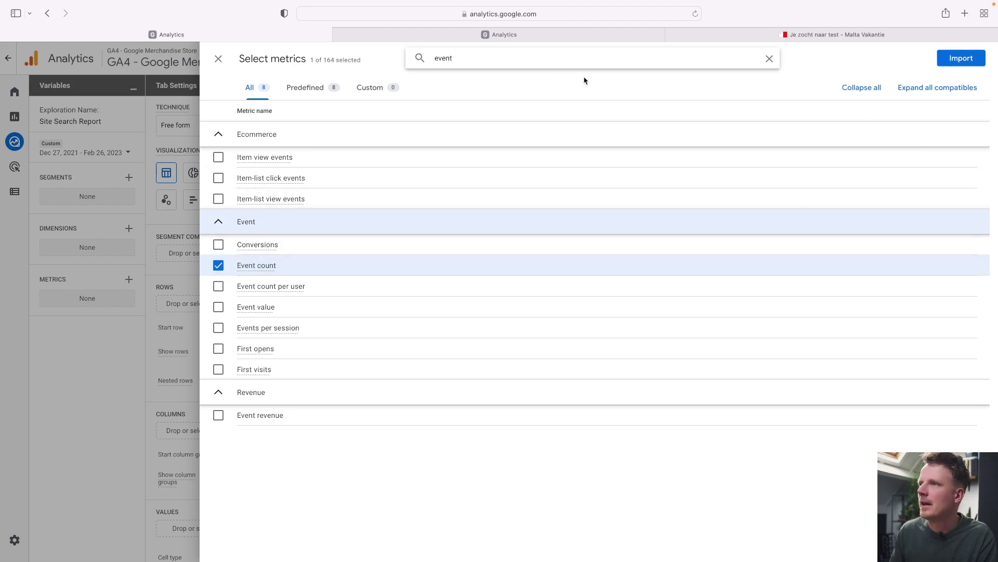
triple_click(566, 64)
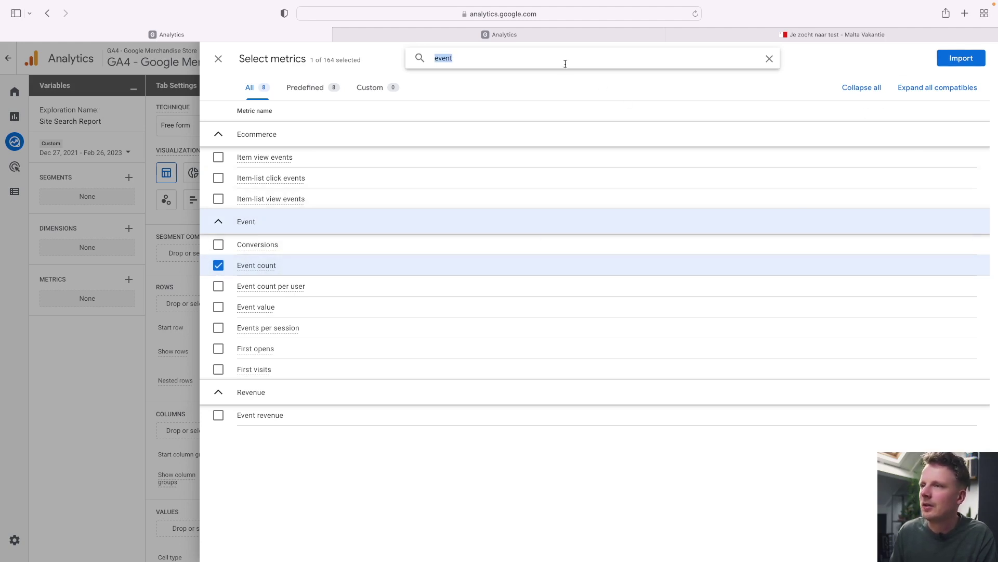
type("active user")
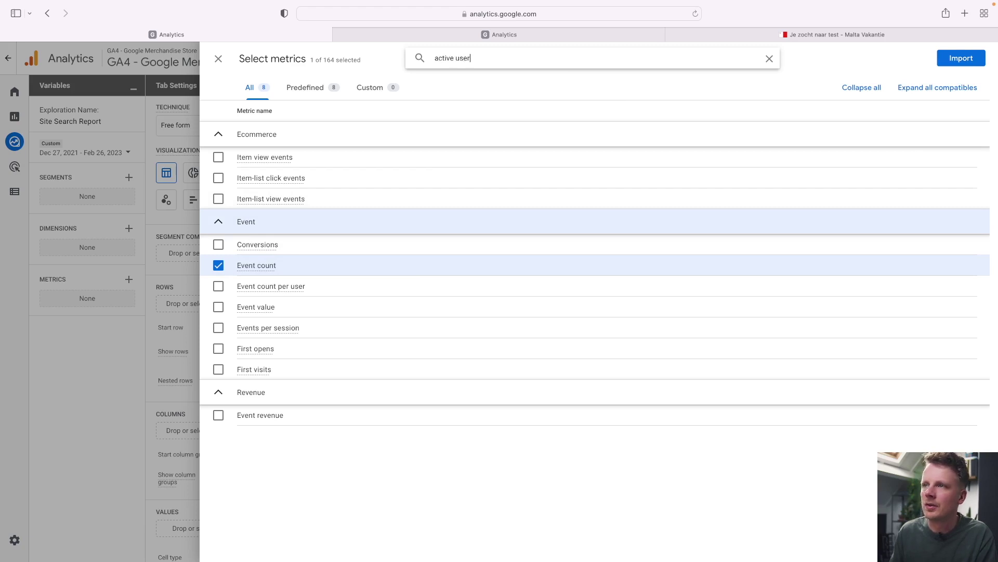
type("s")
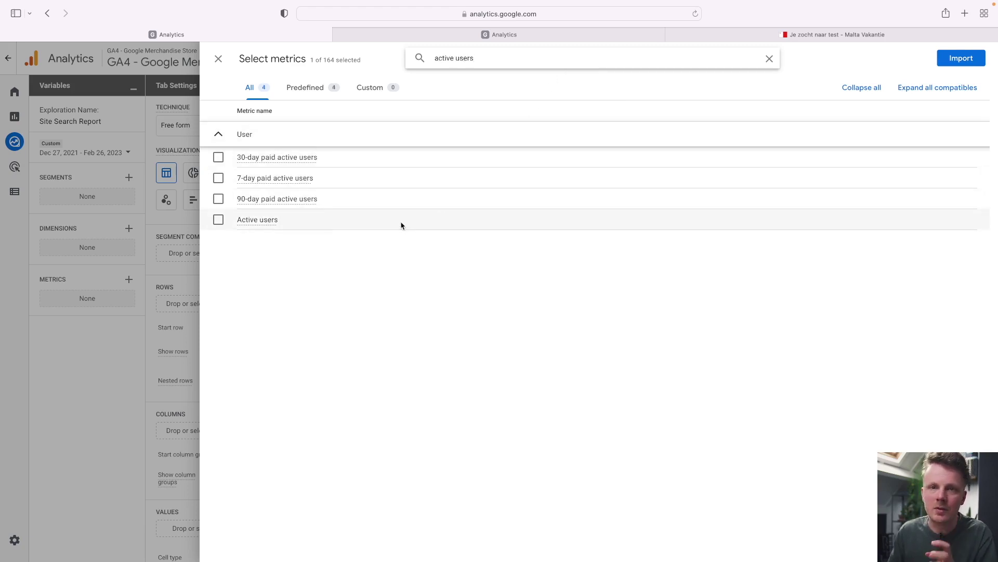
left_click(401, 225)
left_click(960, 58)
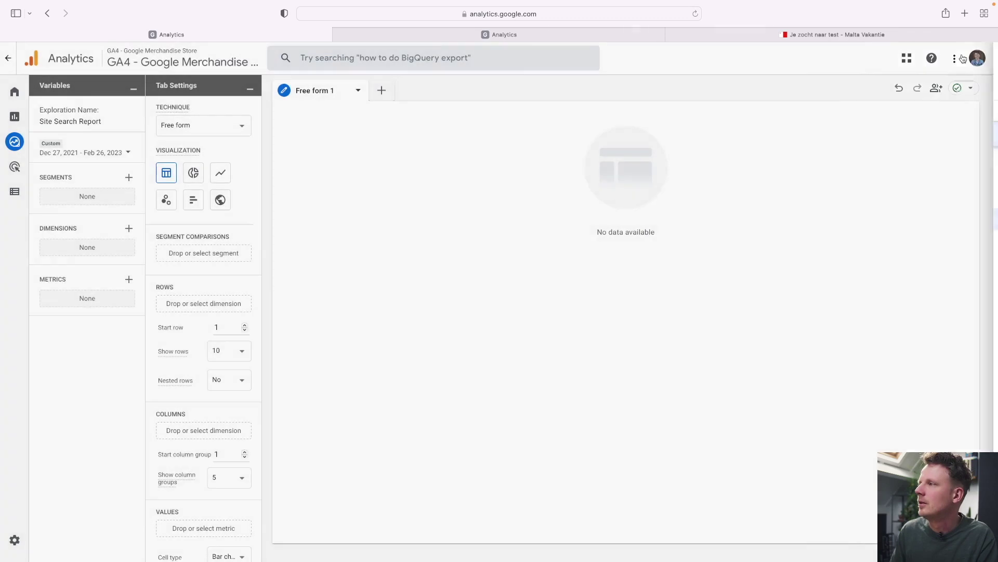
left_click(128, 228)
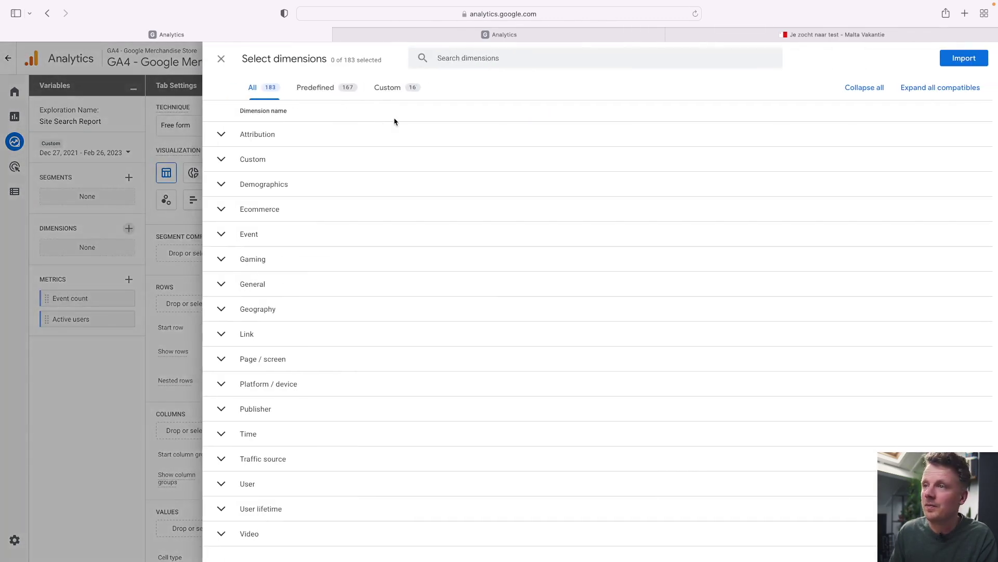
Import the Search term dimension into the exploration.
left_click(448, 61)
type("search")
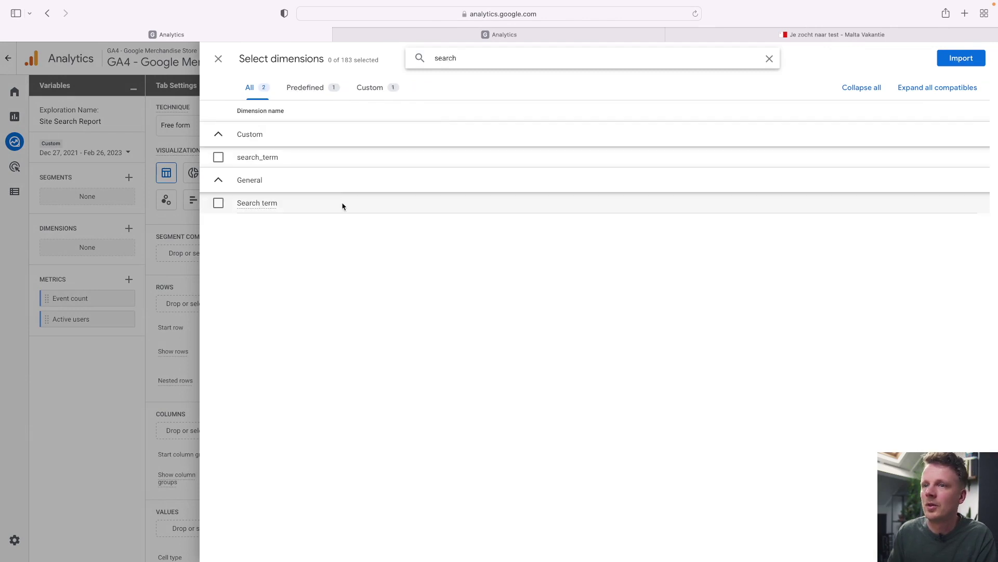
left_click(297, 207)
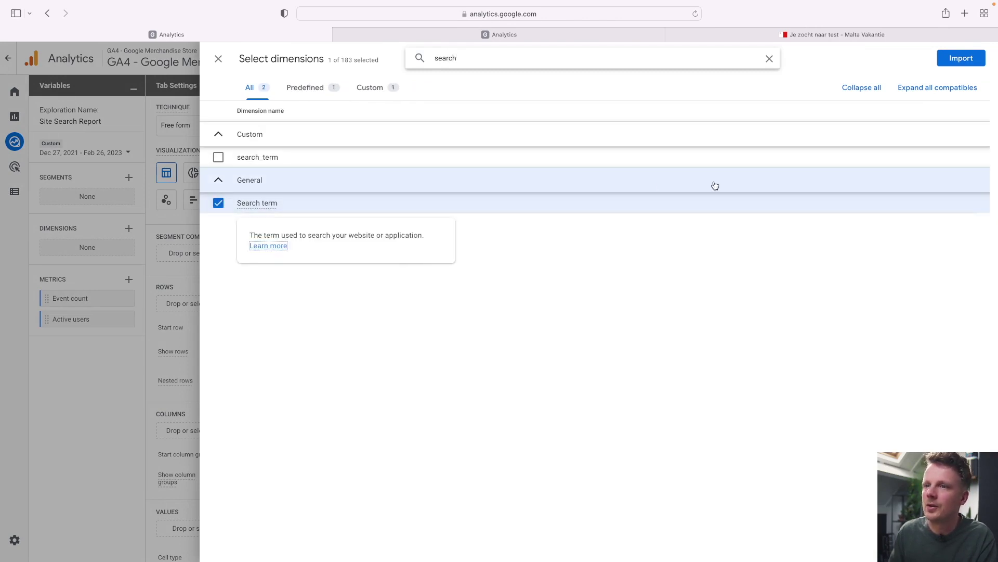
left_click(956, 59)
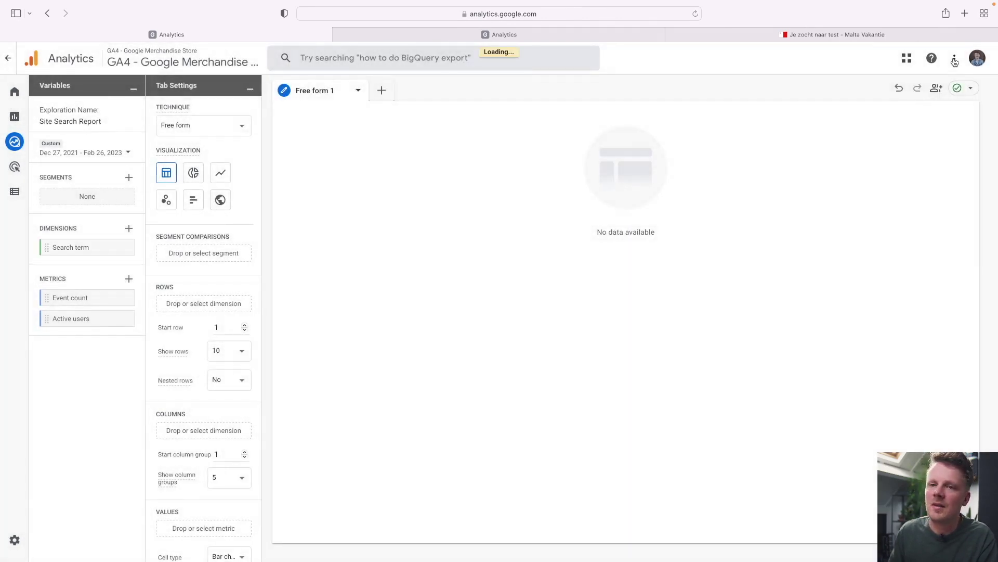
Import the Event name dimension into the exploration.
left_click(129, 228)
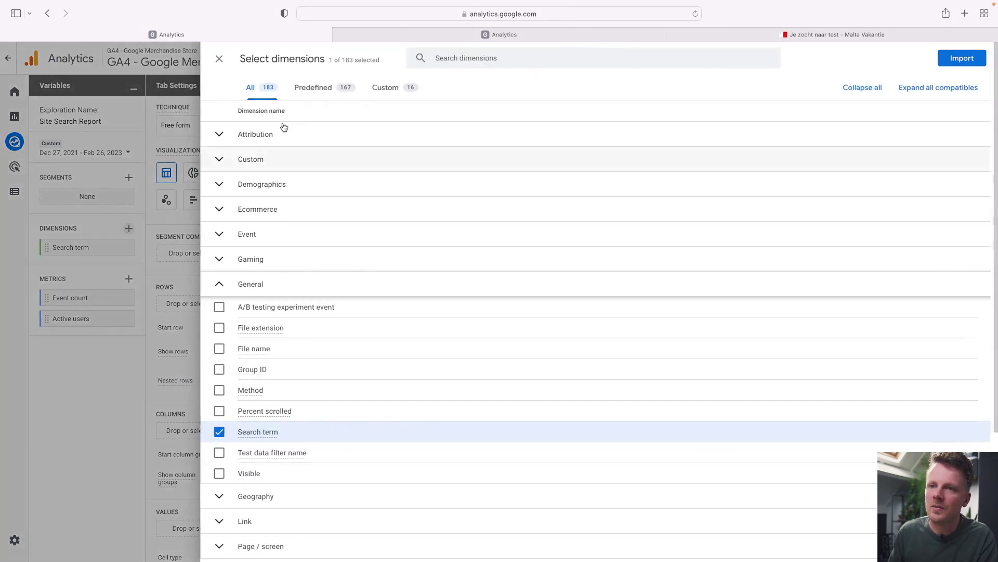
left_click(458, 57)
type("event name")
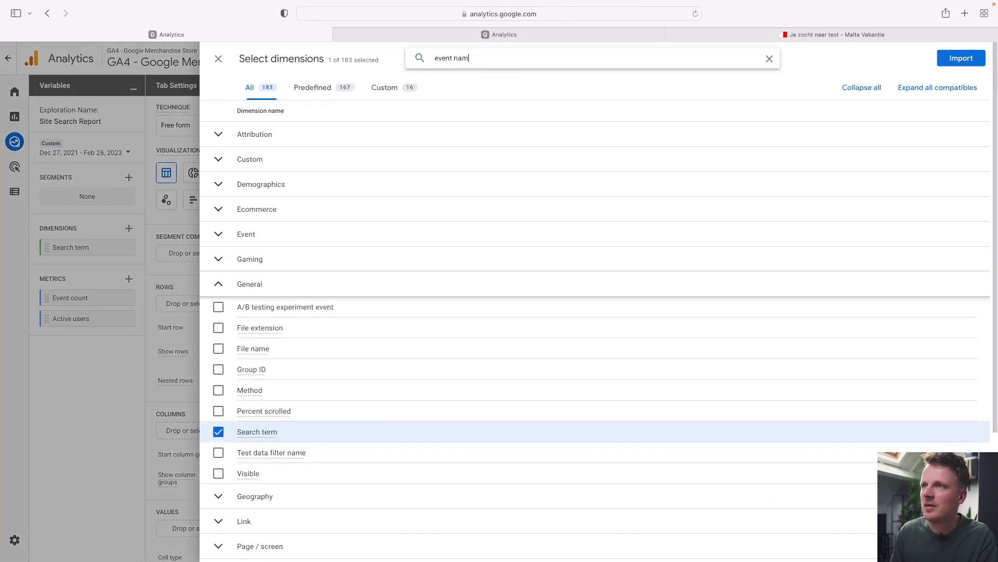
left_click(411, 158)
left_click(961, 58)
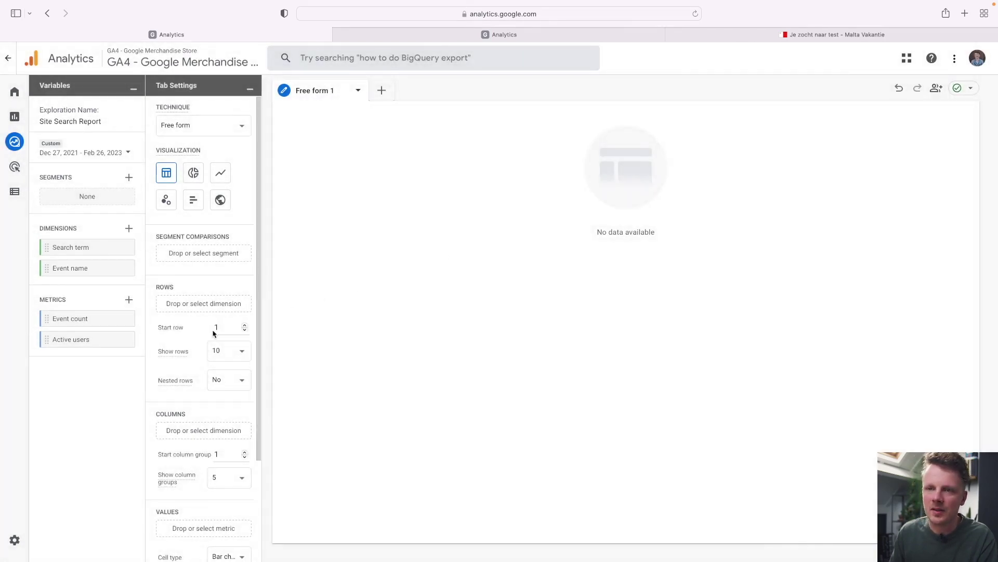
scroll(213, 332, "down", 5)
scroll(208, 364, "up", 1)
Add Event count and Active users as the table's values.
left_click(197, 400)
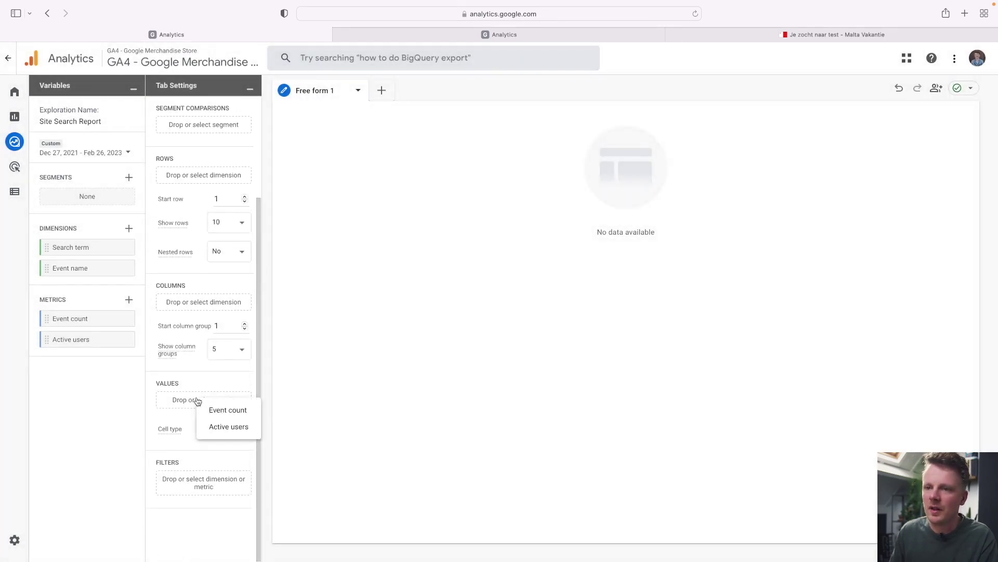
left_click(230, 414)
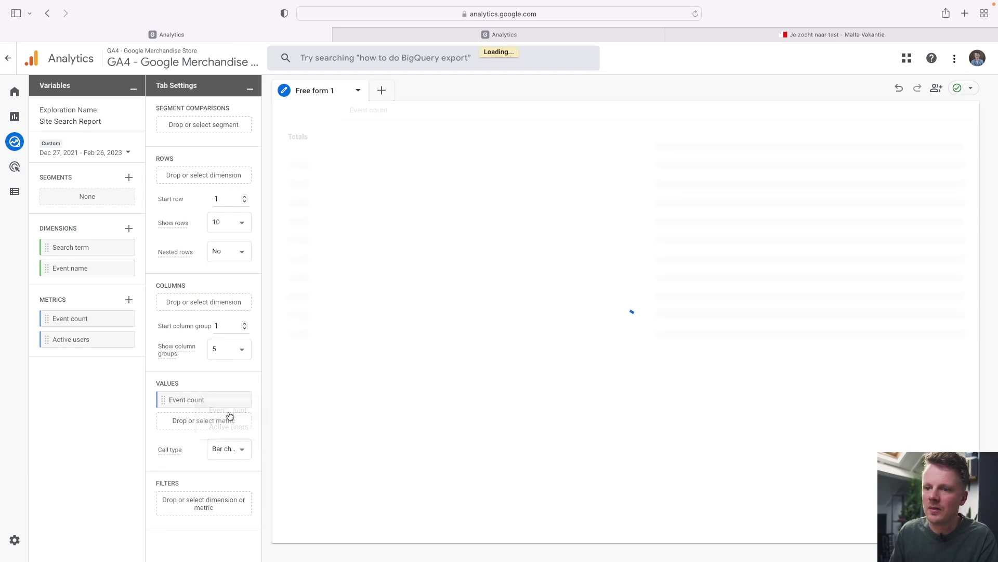
left_click(229, 420)
left_click(228, 431)
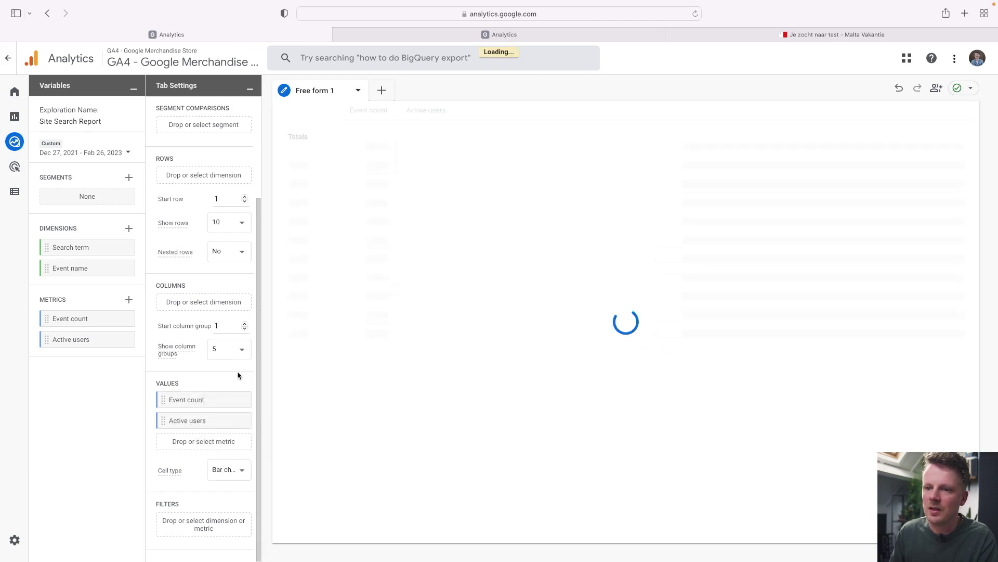
Use Search term as the table rows and open the rows-to-show choice.
scroll(238, 364, "up", 3)
left_click(229, 303)
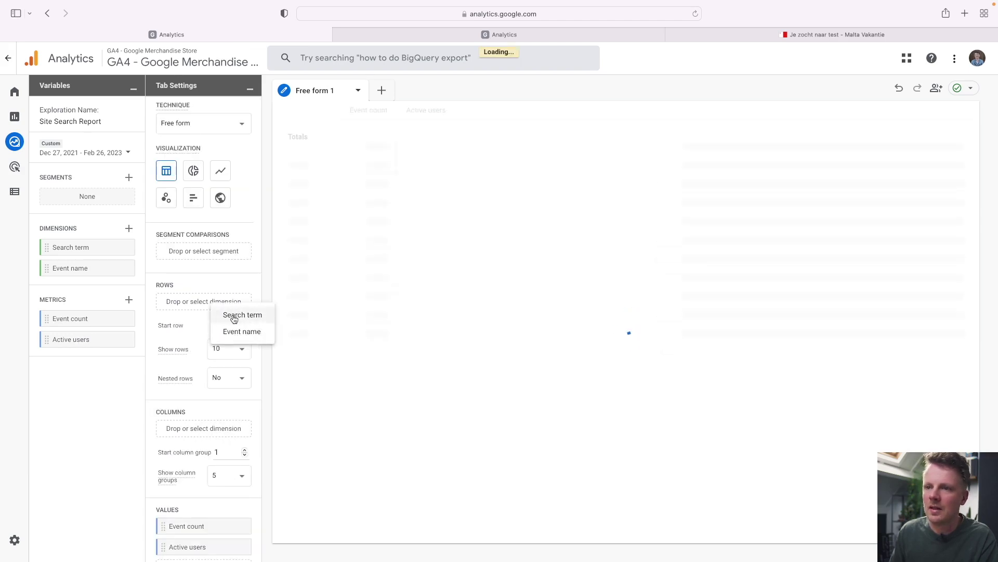
left_click(233, 316)
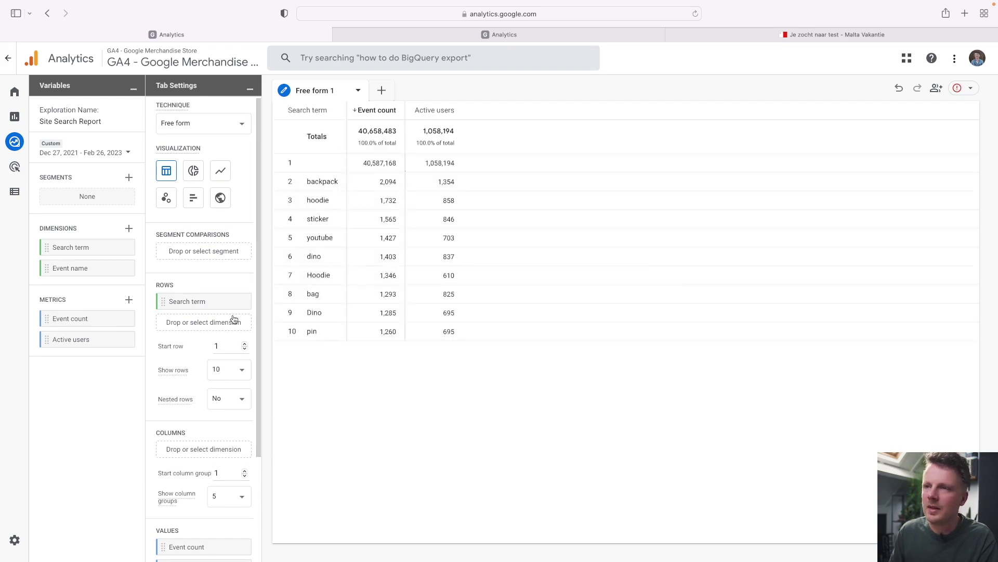
left_click(236, 371)
Show 50 rows in the exploration table.
left_click(239, 412)
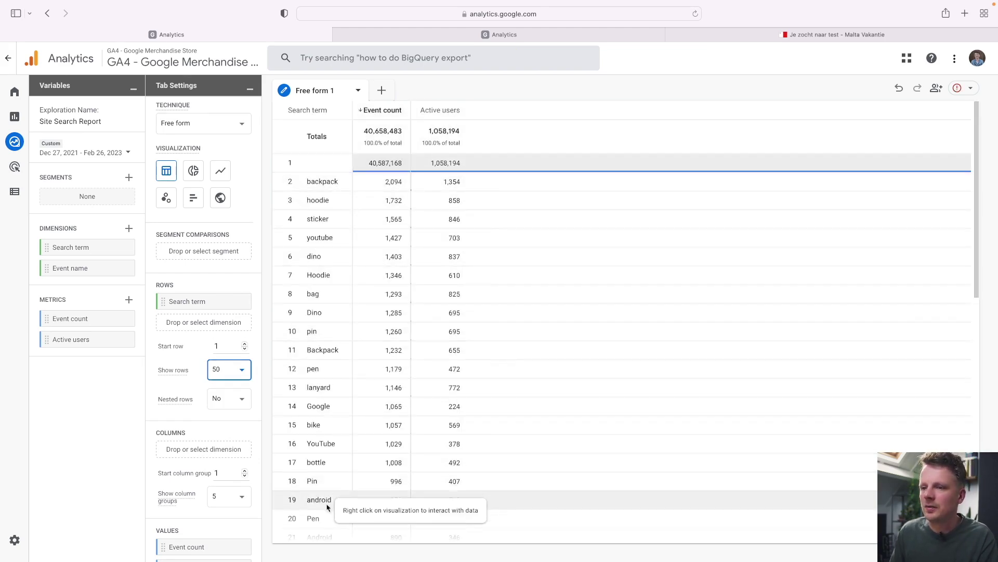
scroll(329, 302, "down", 2)
scroll(329, 302, "up", 2)
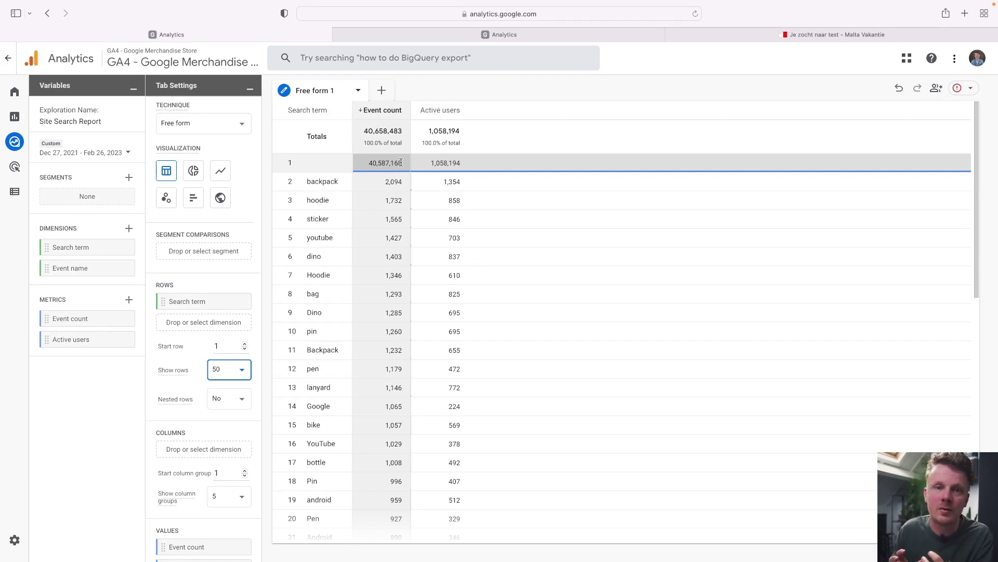
Drag Event name into Filters and open its match condition choices.
scroll(232, 280, "down", 3)
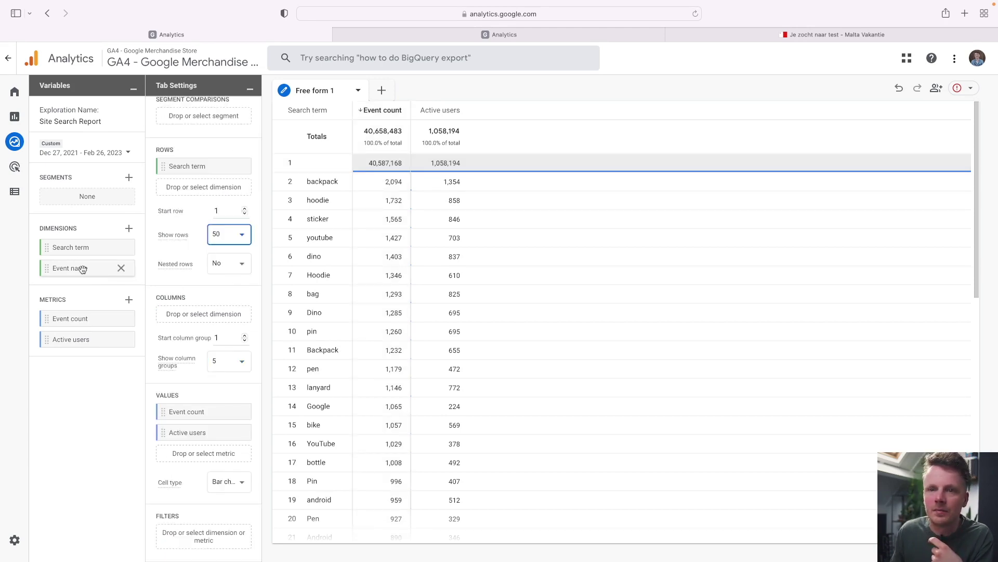
left_click_drag(83, 269, 206, 534)
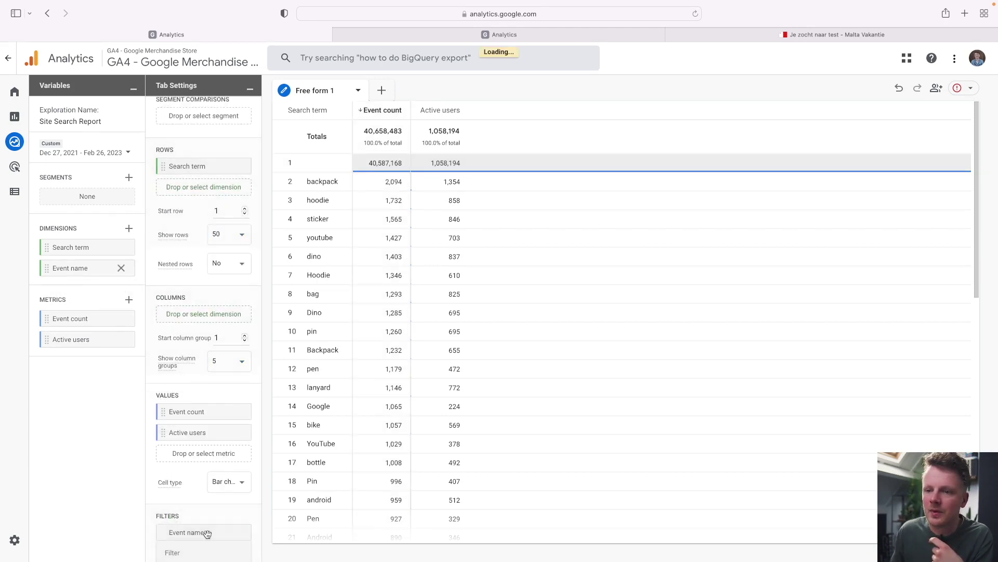
left_click(207, 552)
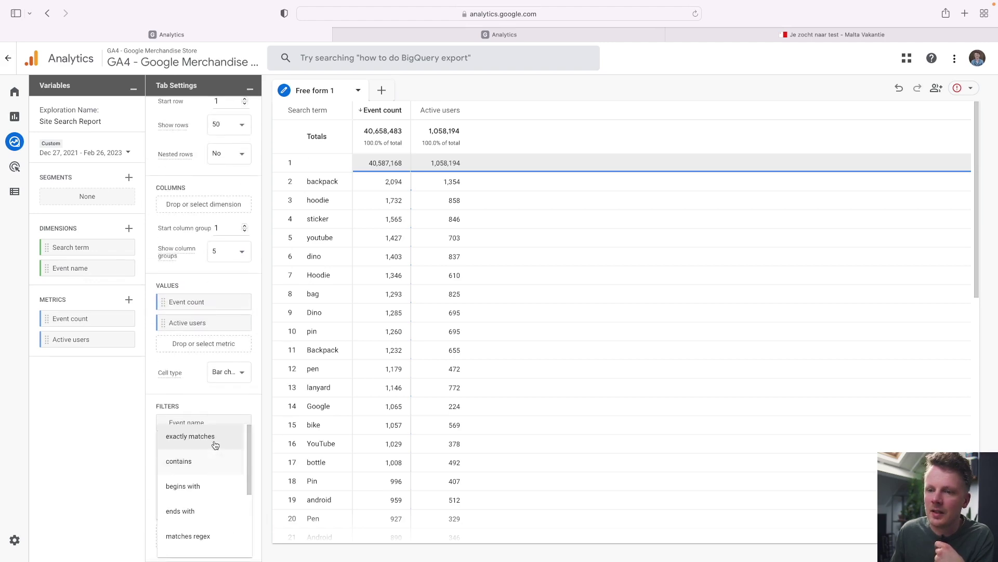
Filter Event name to exactly match view_search_results and apply it.
left_click(214, 473)
left_click(205, 480)
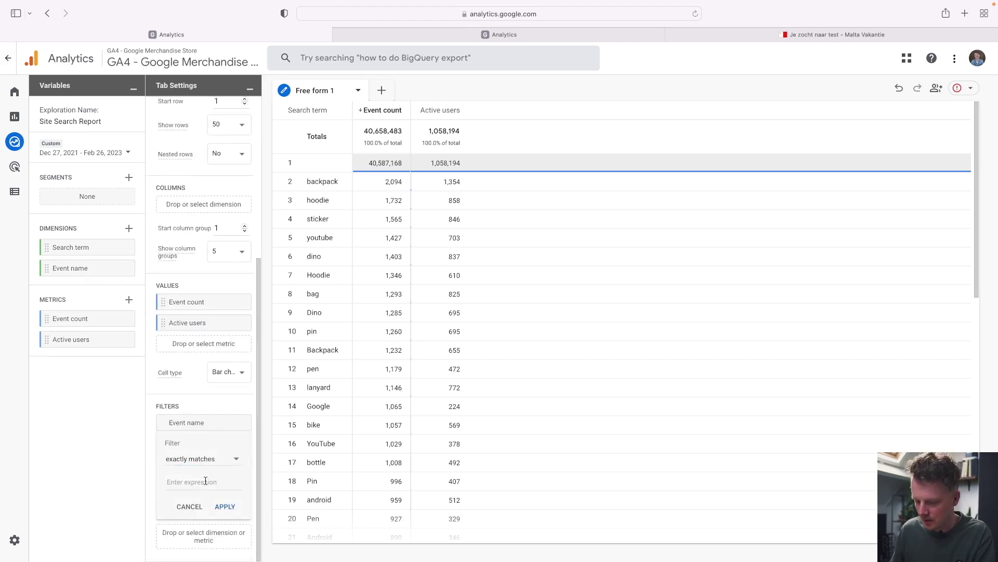
type("vier")
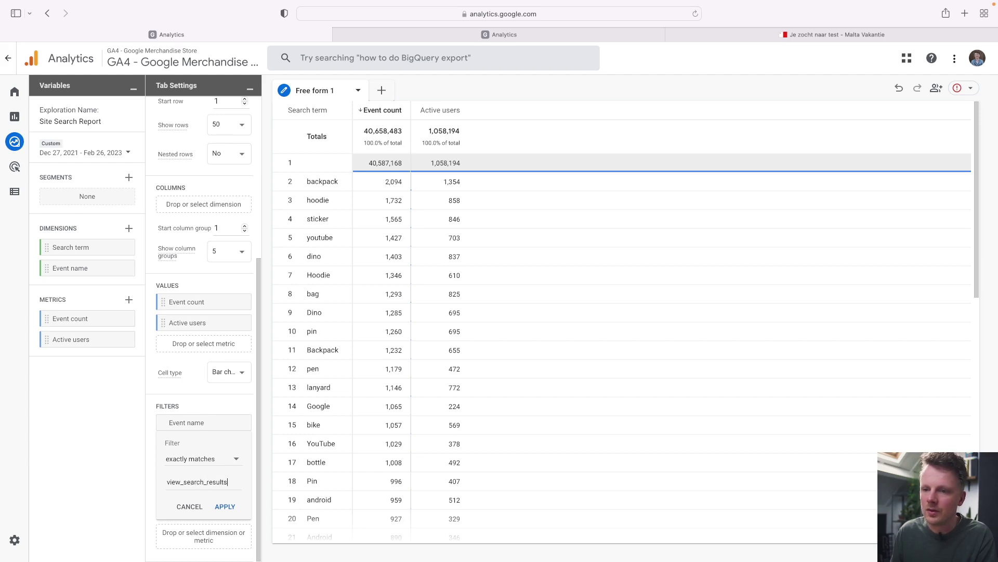
left_click(232, 508)
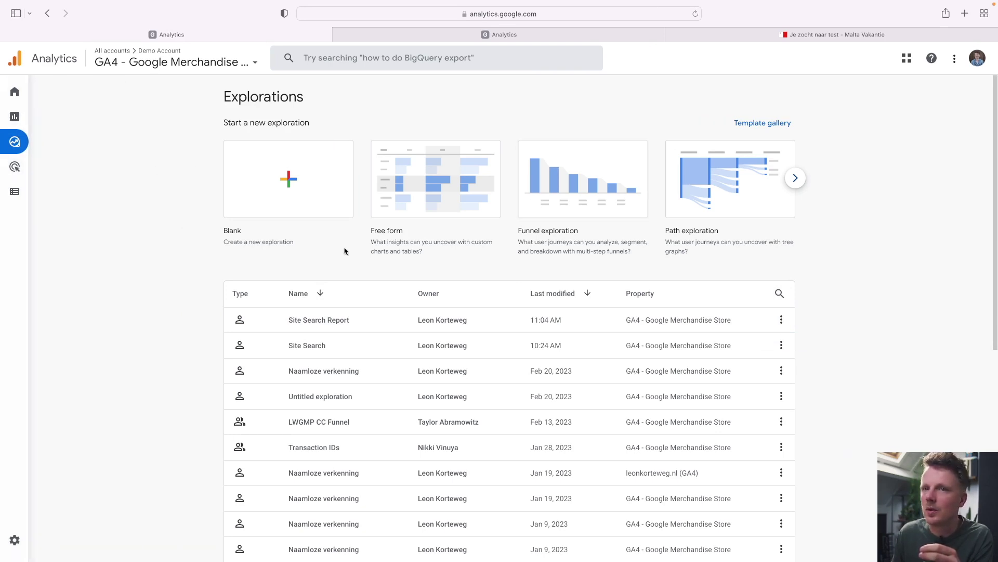
Check the Site Search Report's actions menu, then switch to the malta-vakantie.nl Analytics tab.
left_click(781, 319)
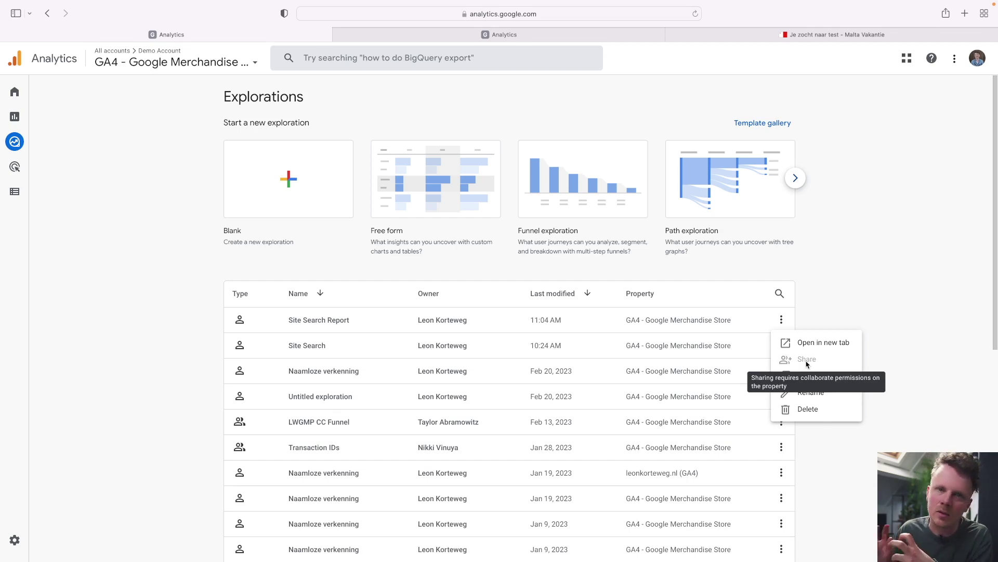
left_click(814, 291)
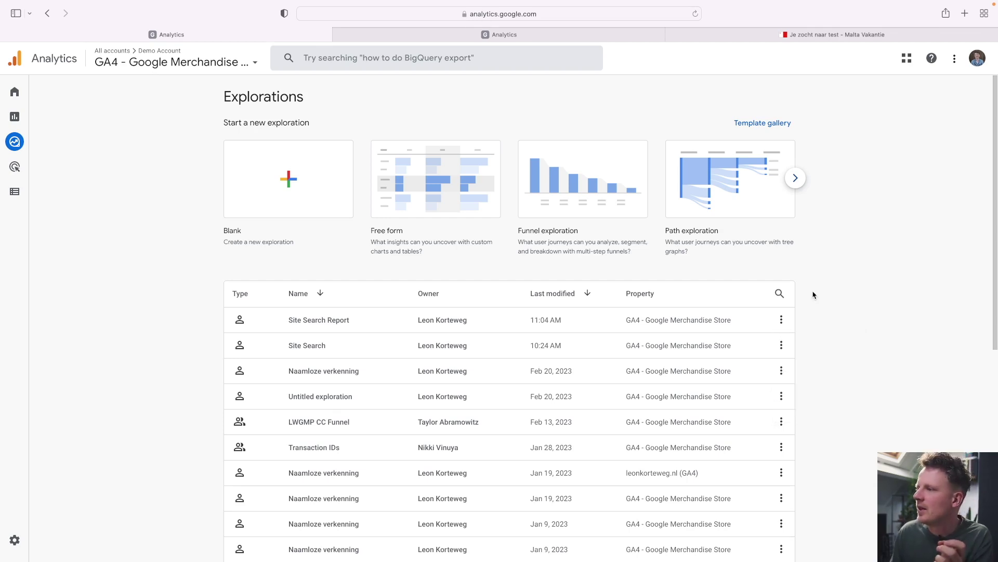
left_click(781, 320)
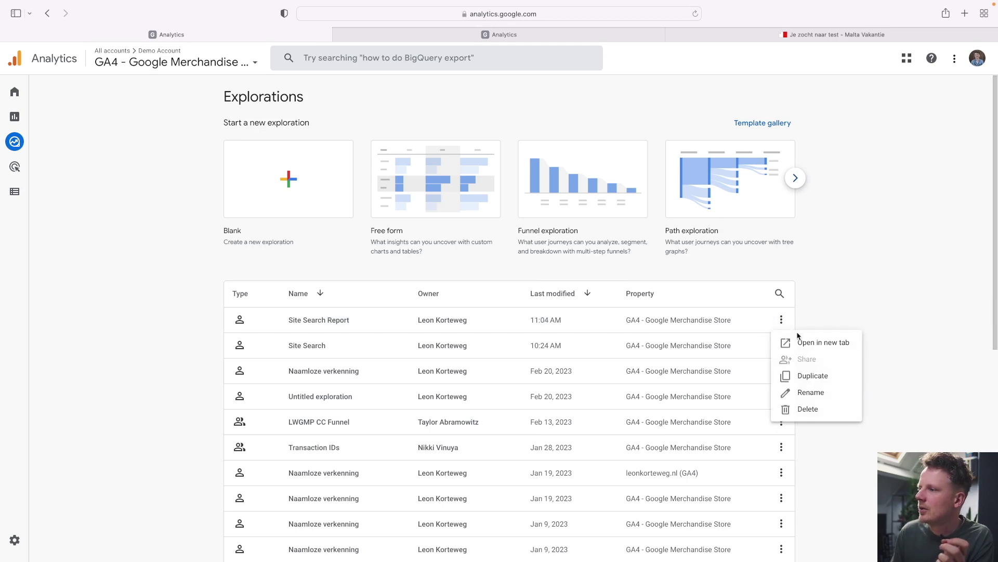
left_click(863, 291)
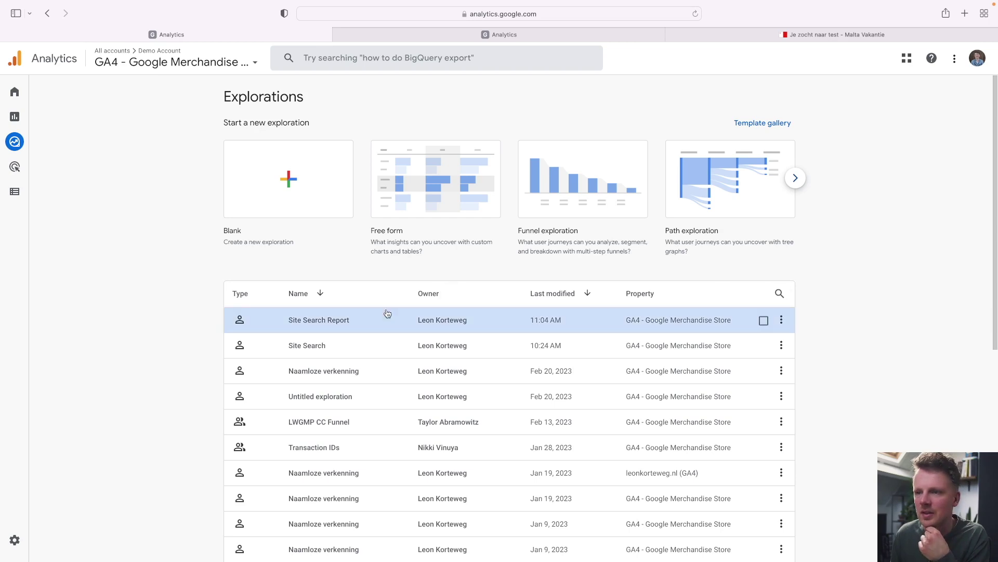
left_click(482, 34)
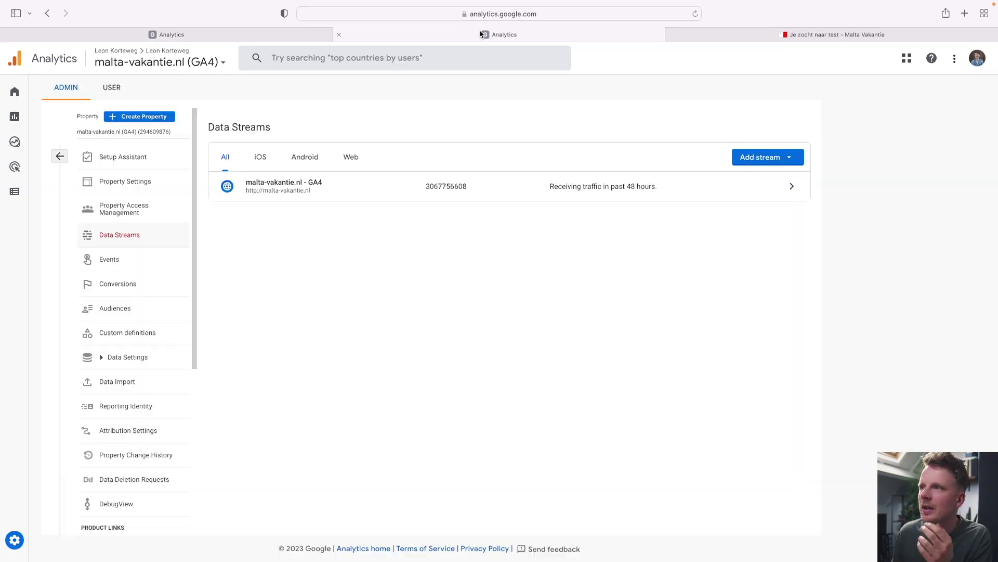
Go to Reports > Library, point out Collections and Reporting Recipes, and start a new collection.
left_click(23, 128)
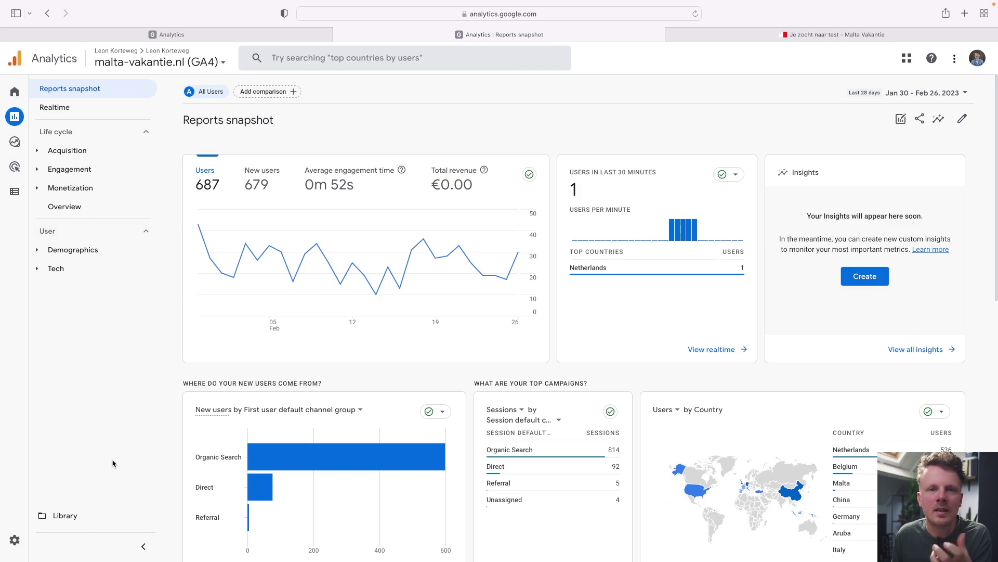
left_click(98, 518)
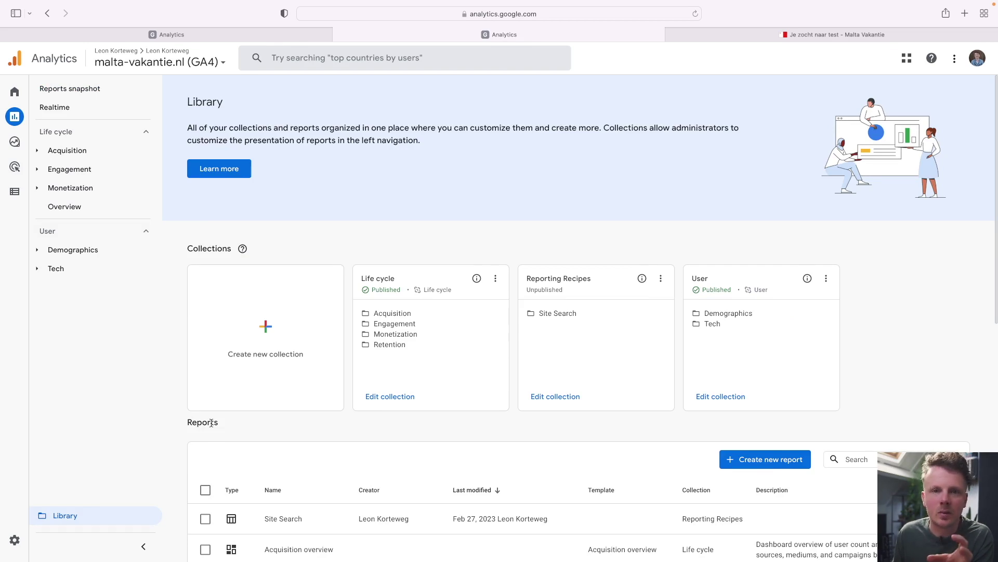
double_click(210, 248)
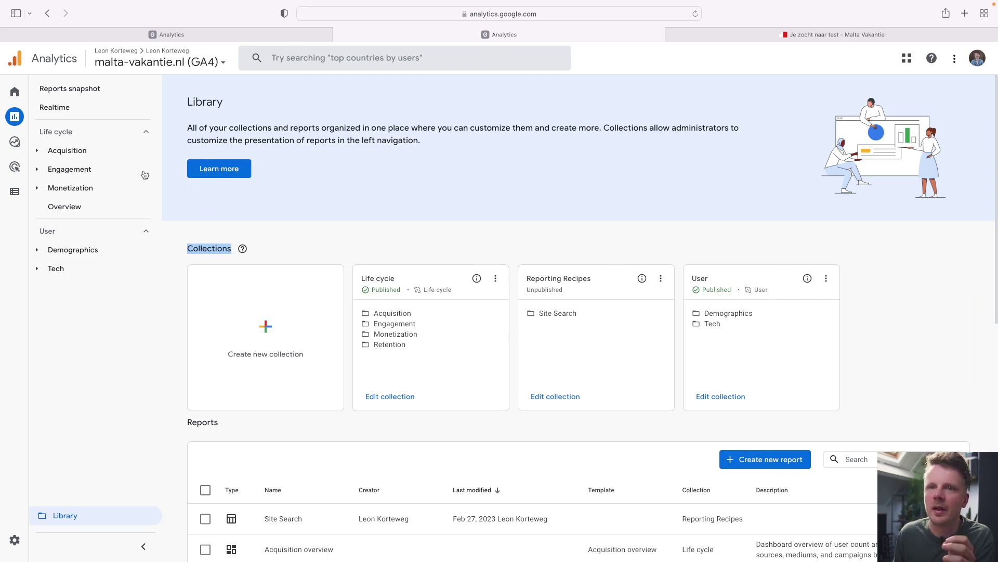
left_click(302, 234)
double_click(539, 280)
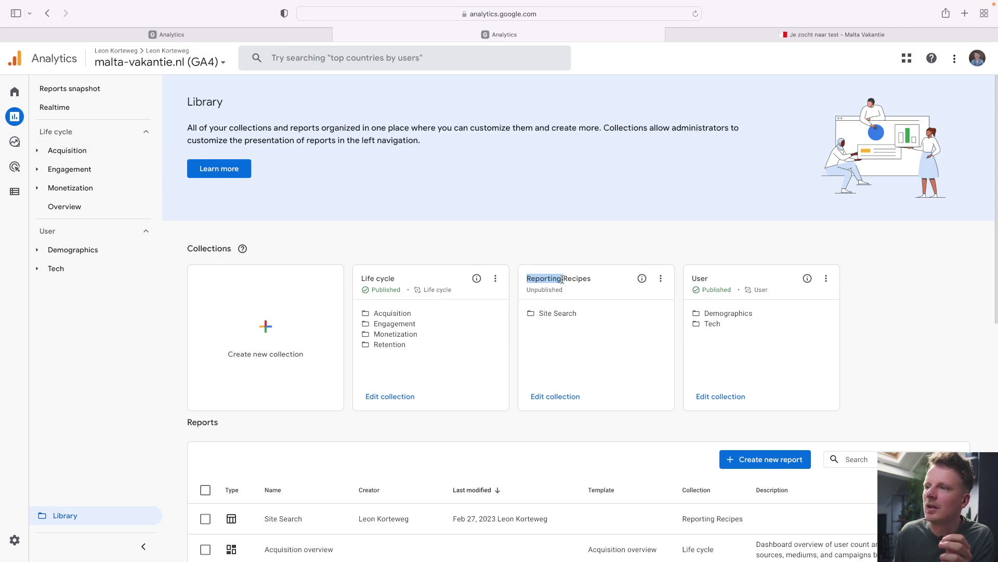
left_click(565, 251)
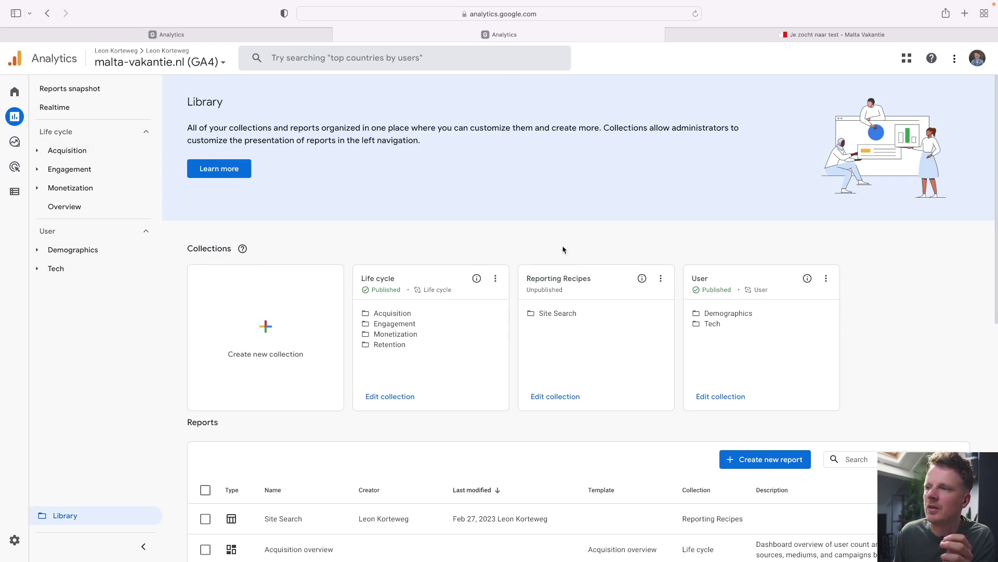
left_click(281, 343)
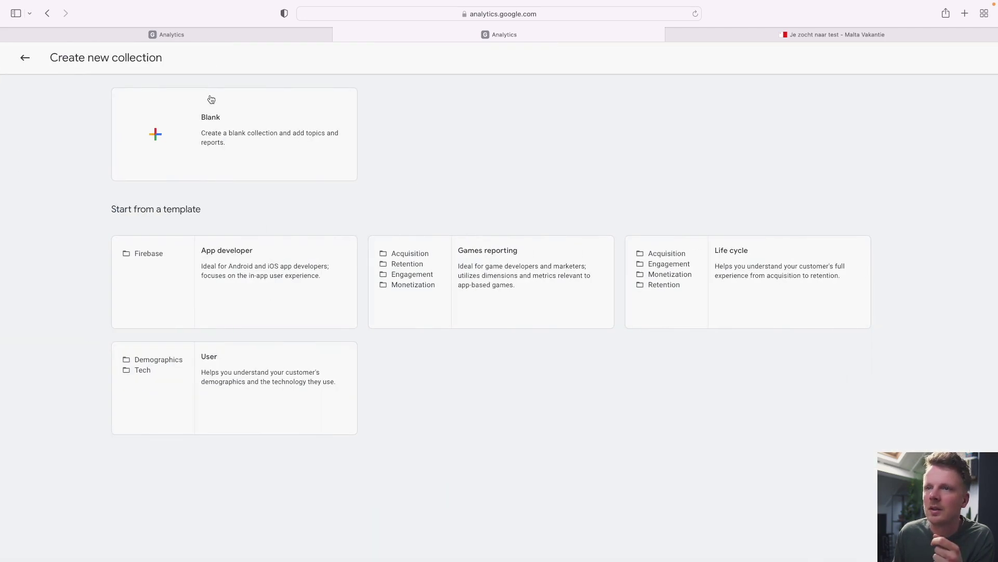
key("Escape")
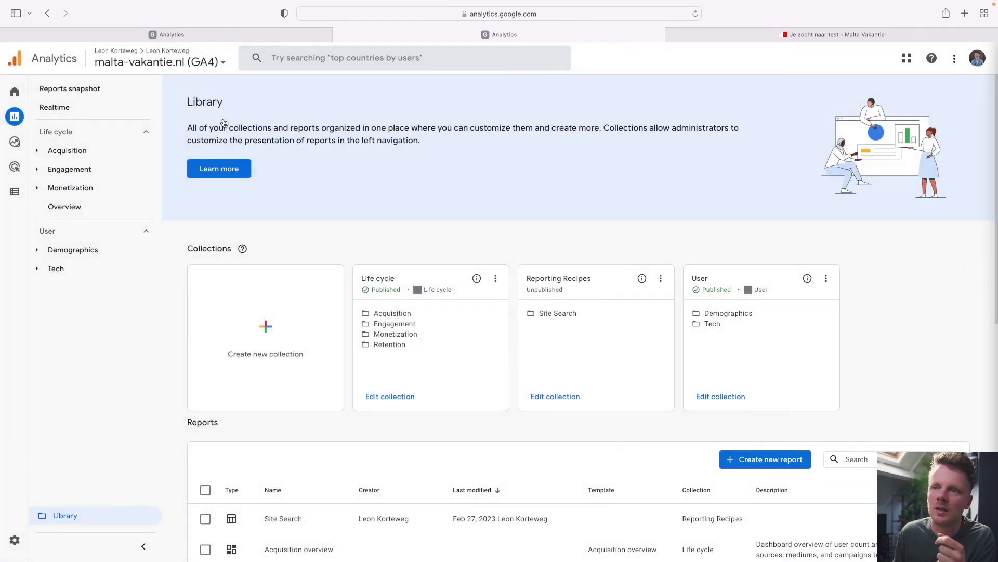
double_click(144, 139)
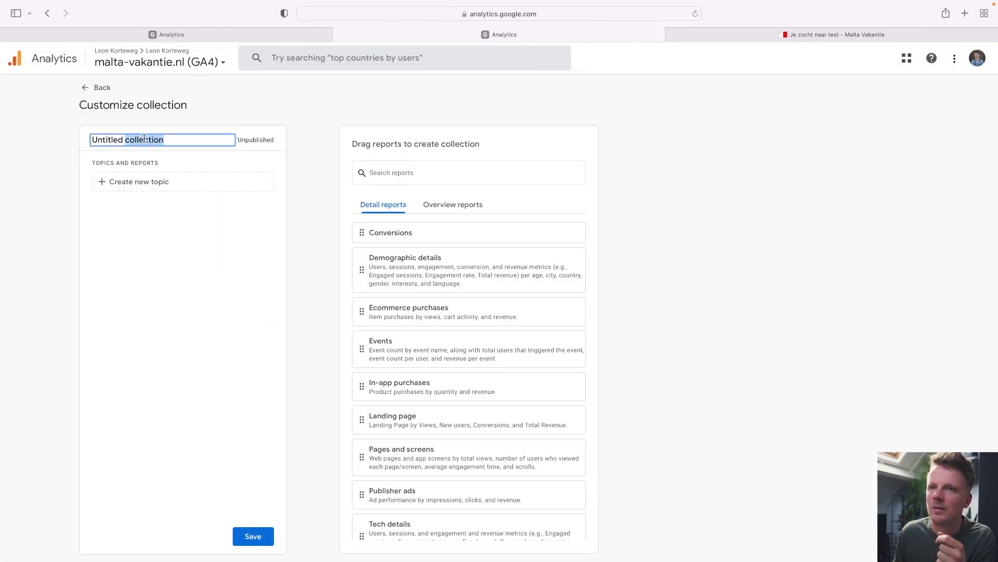
triple_click(144, 139)
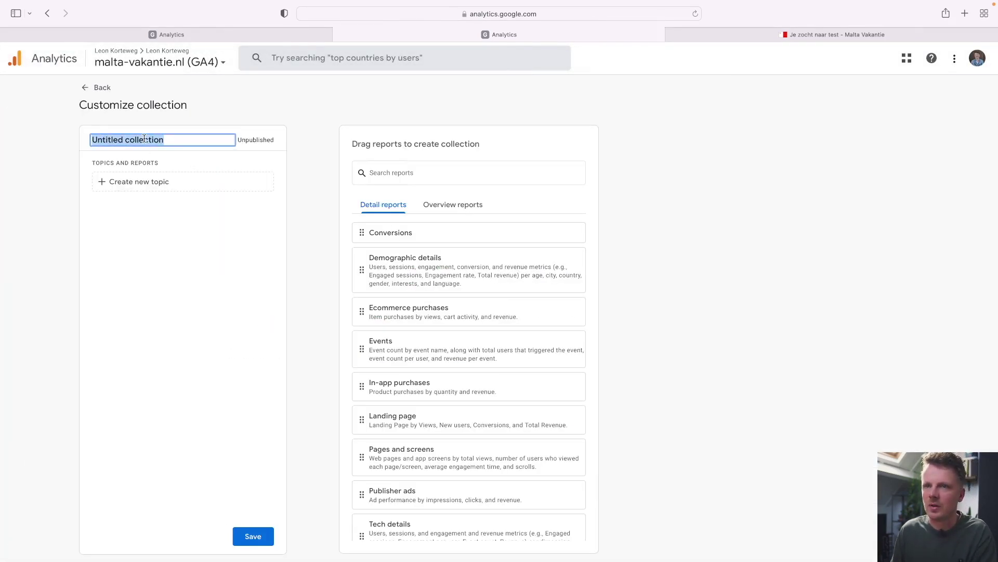
type("Rpo")
key("BackSpace")
key("BackSpace")
type("o")
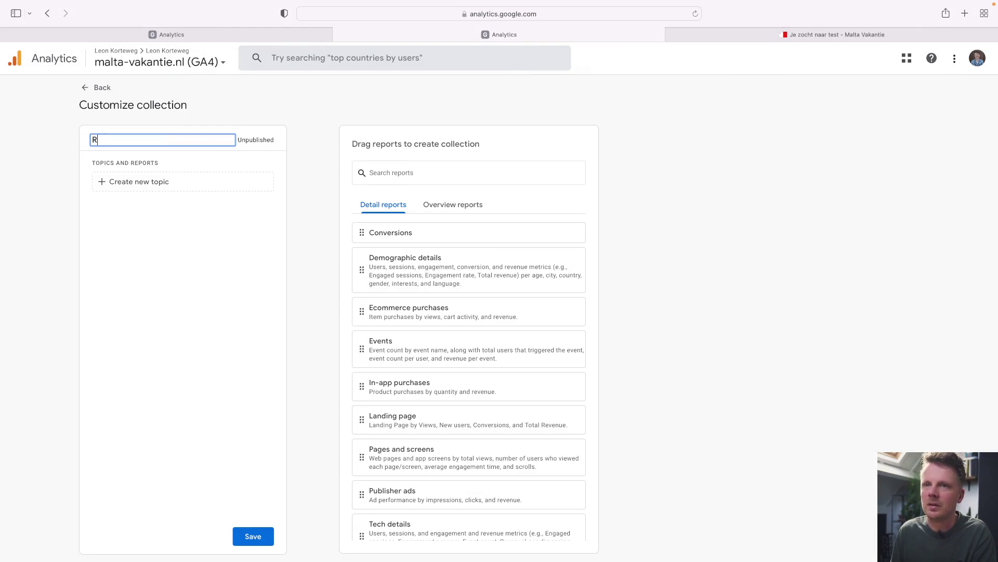
type("eporting Recip")
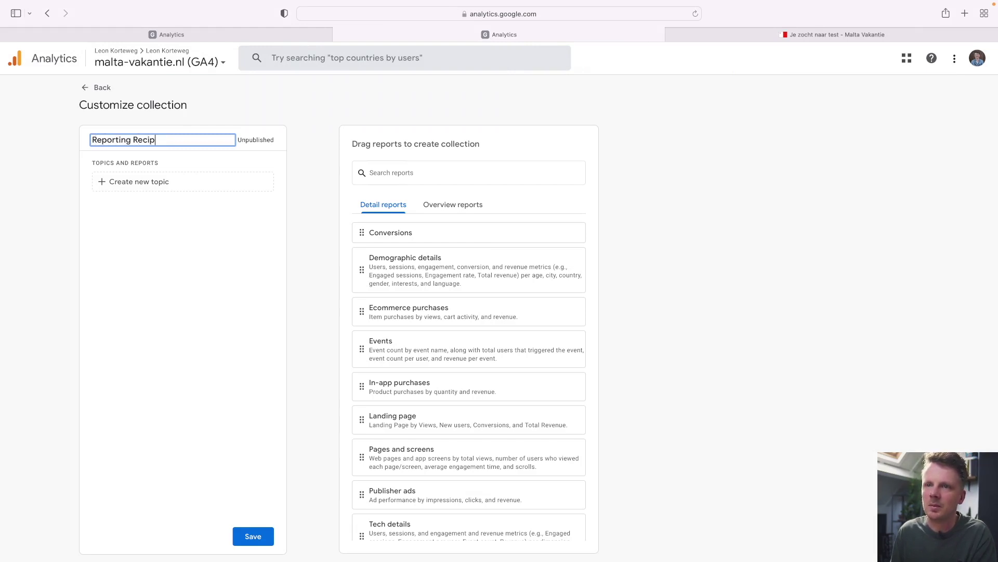
type("es")
left_click(178, 181)
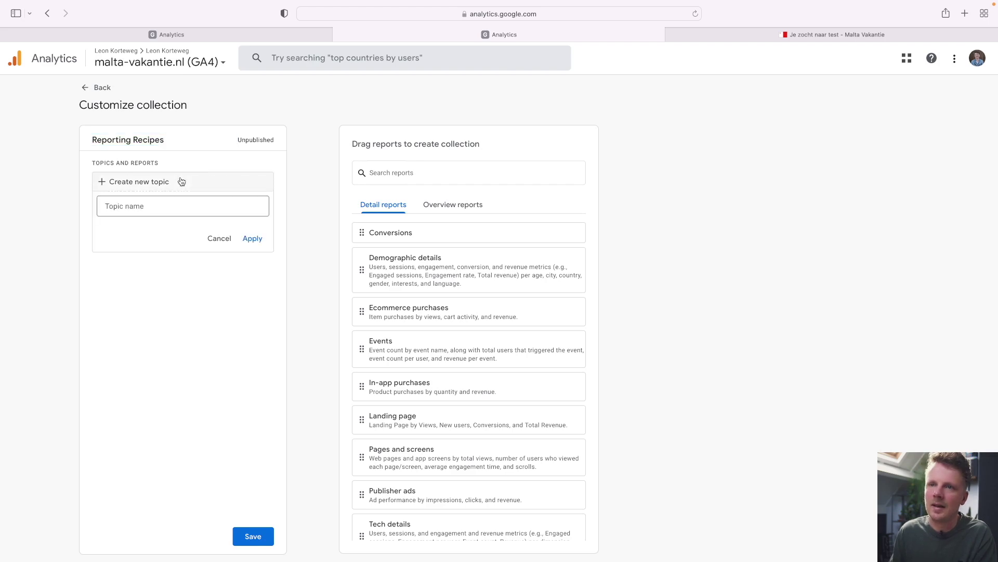
type("S")
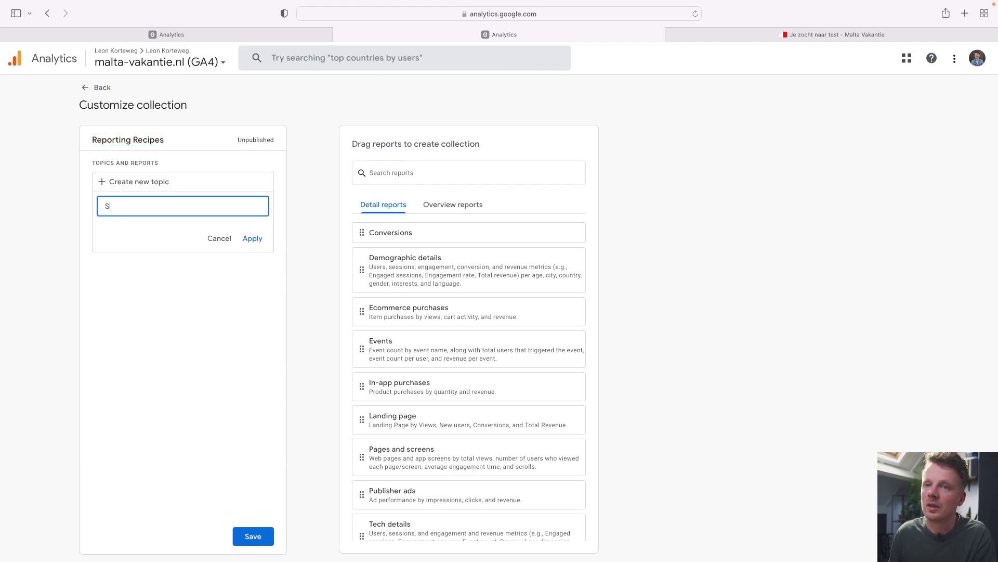
type("ite Search")
left_click(254, 239)
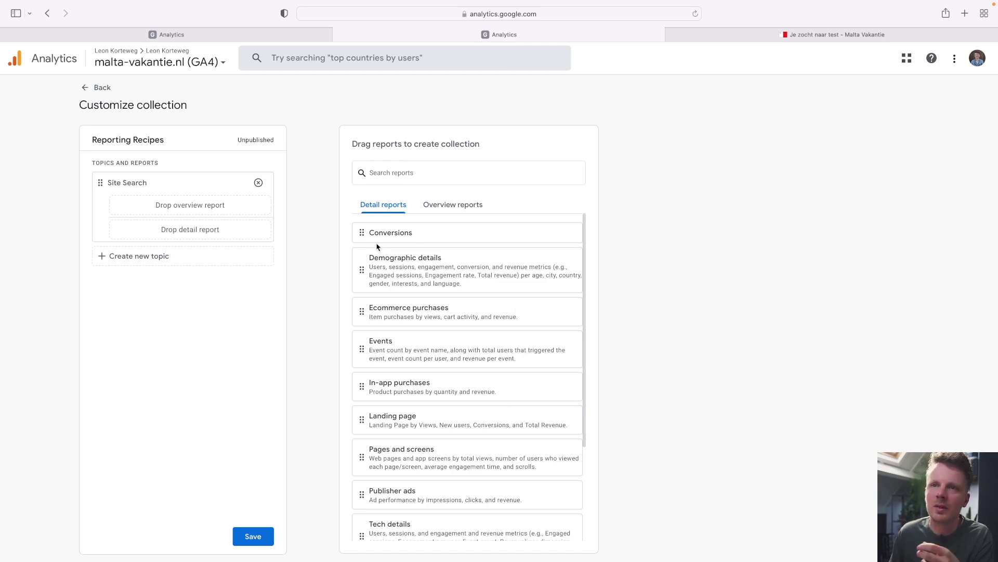
left_click(86, 89)
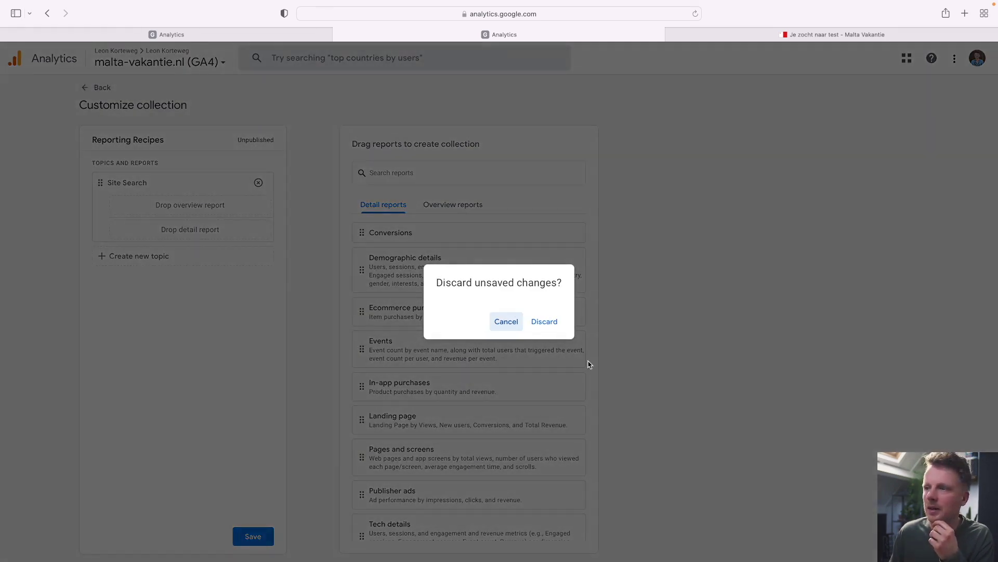
left_click(547, 323)
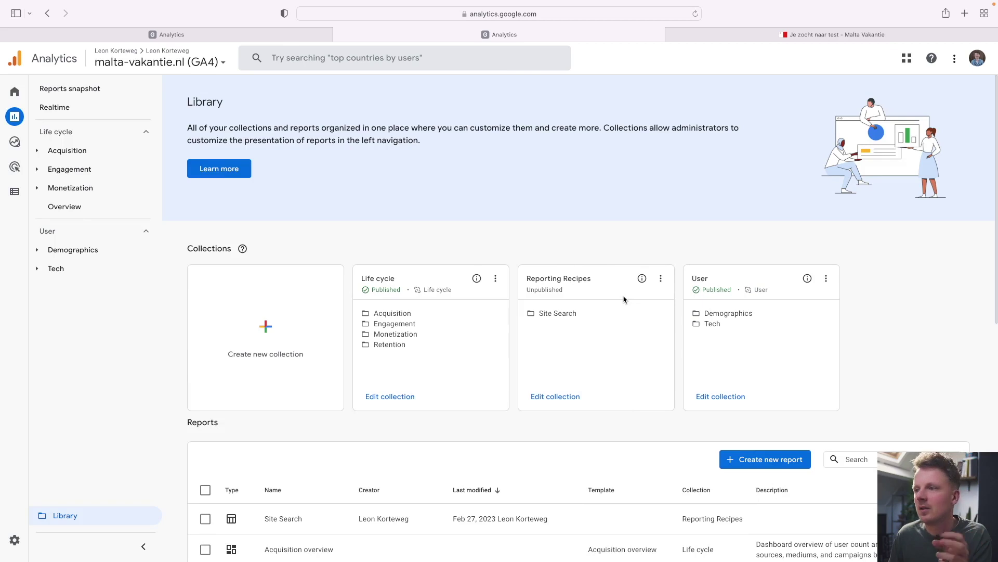
Check the Reporting Recipes actions menu, then choose to create a new detail report.
left_click(661, 279)
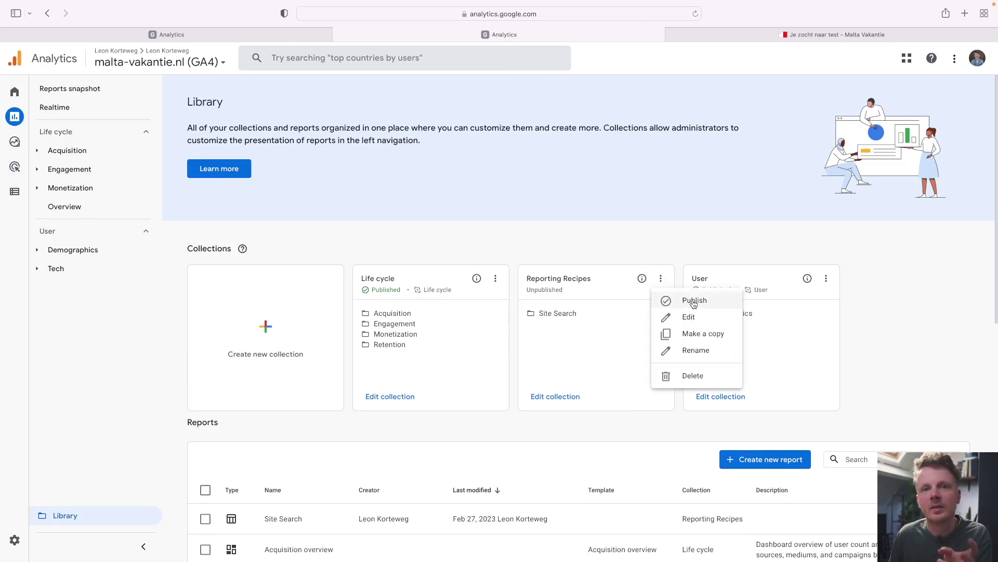
left_click(668, 261)
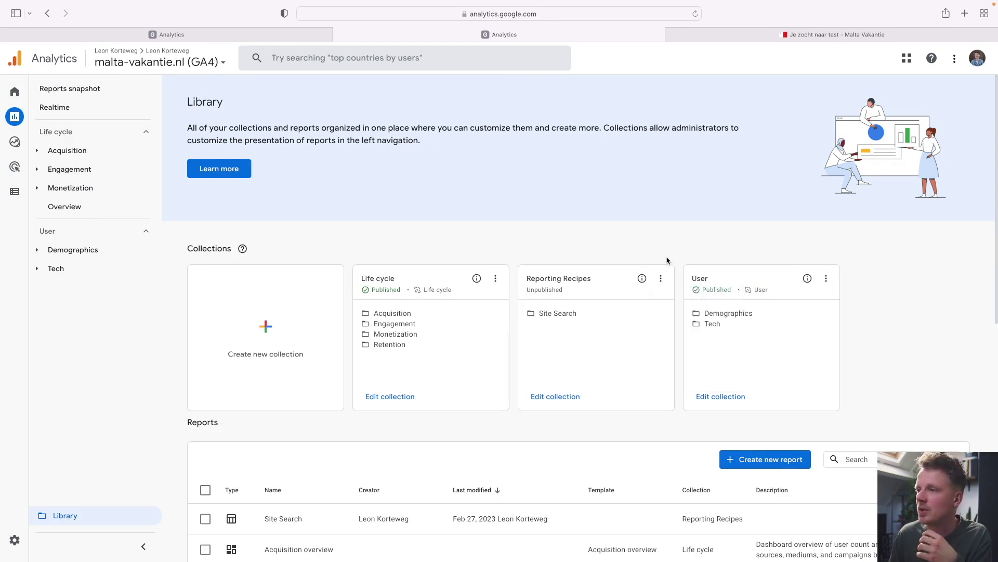
scroll(668, 261, "down", 3)
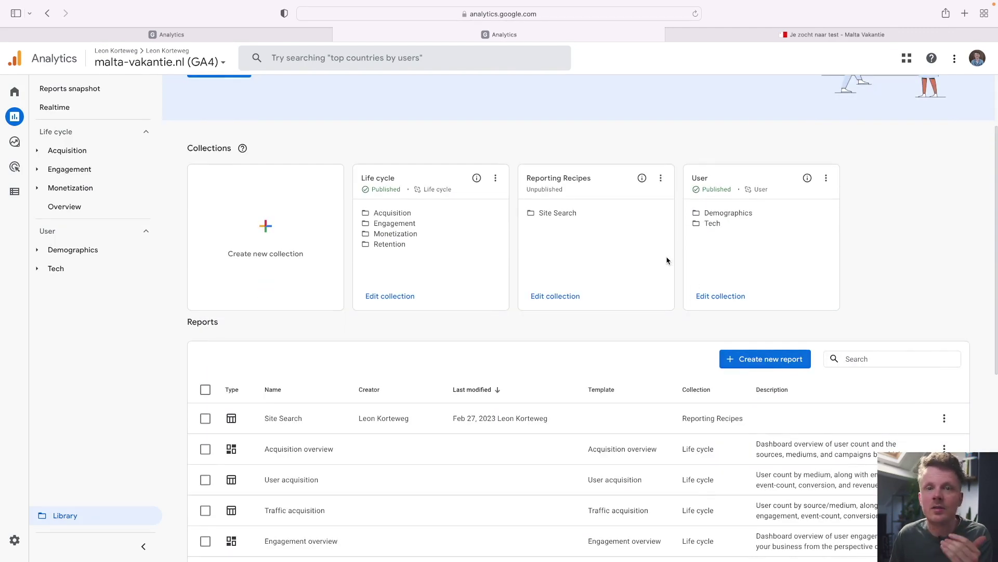
left_click(786, 361)
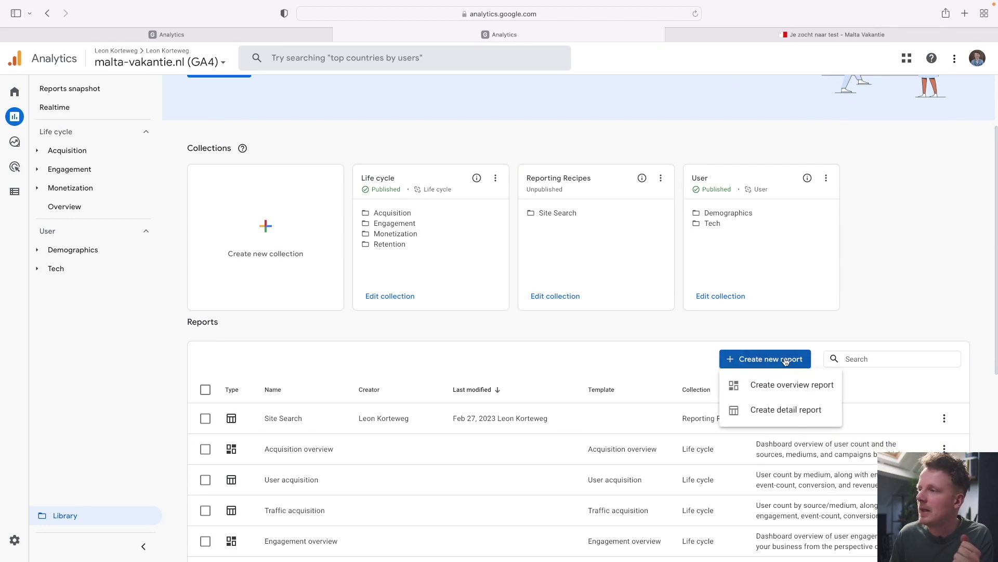
left_click(788, 417)
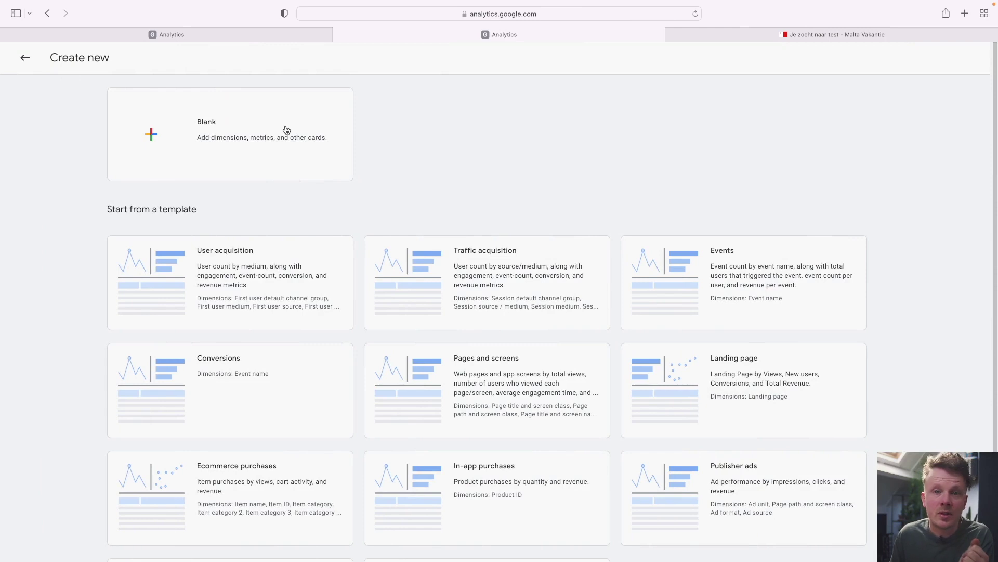
Start a blank detail report with Search term as its primary dimension.
key("Escape")
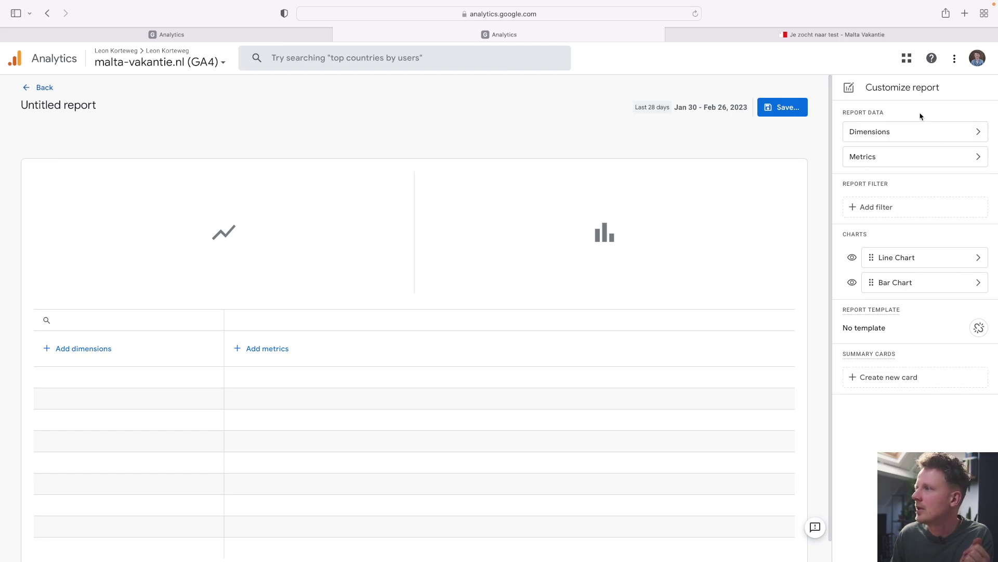
left_click(917, 137)
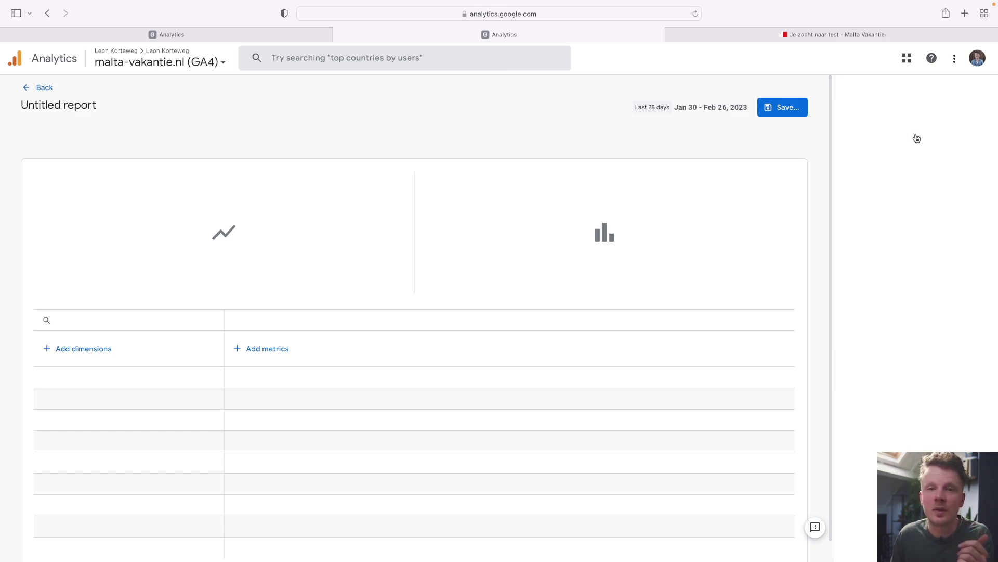
left_click(914, 143)
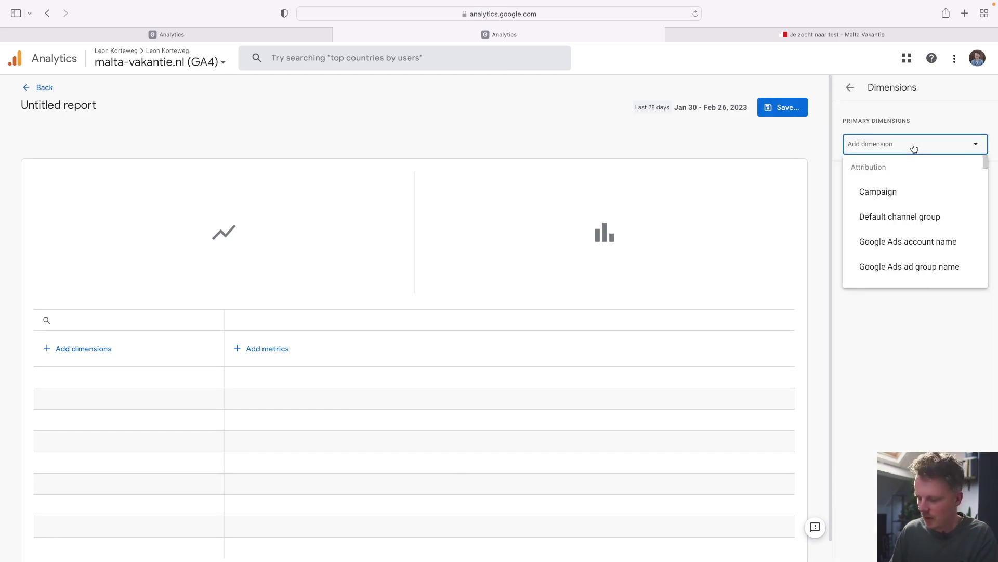
type("s")
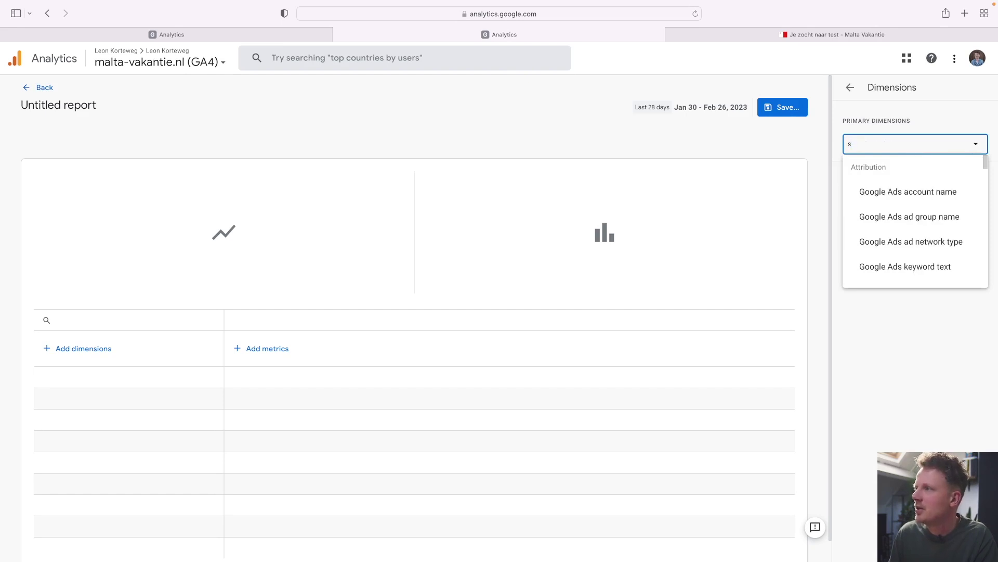
type("earch")
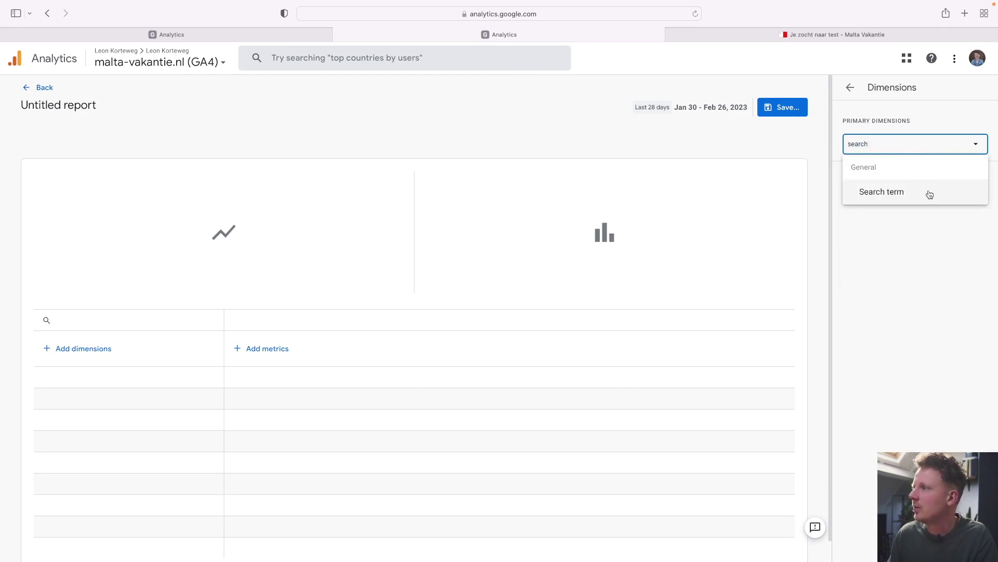
left_click(926, 193)
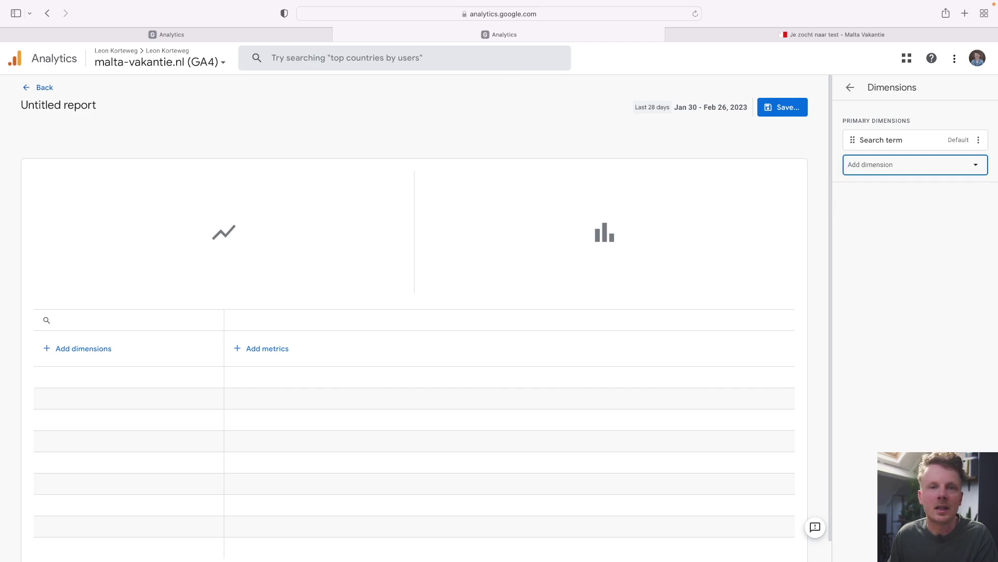
Add Event count and Users as metrics and apply to show the report data.
left_click(850, 87)
left_click(902, 159)
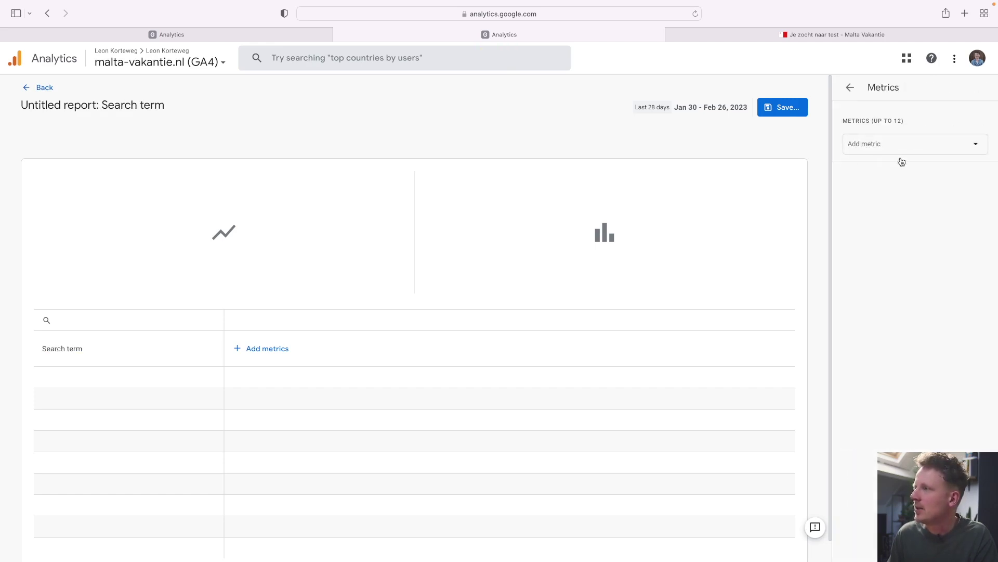
left_click(900, 147)
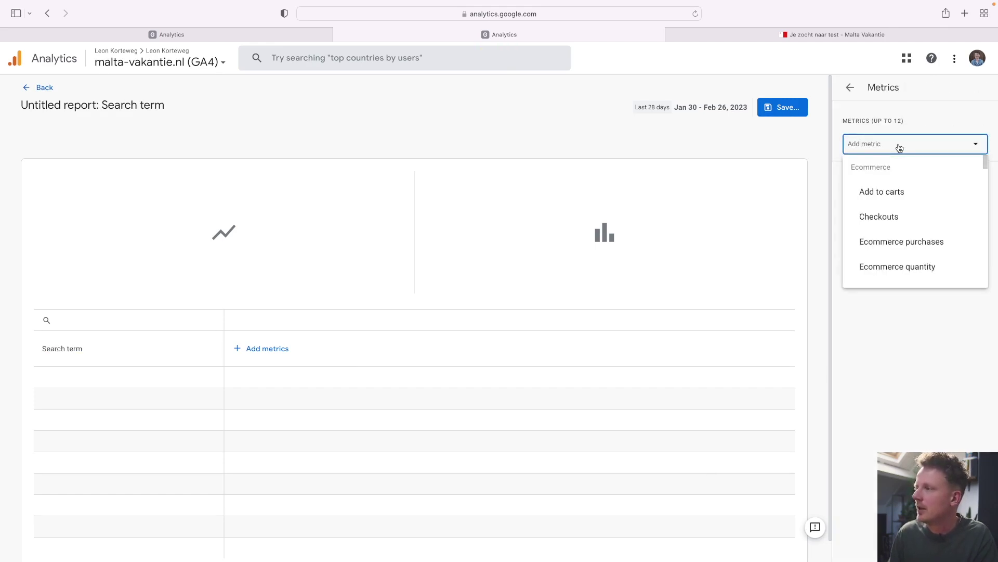
type("event")
left_click(913, 219)
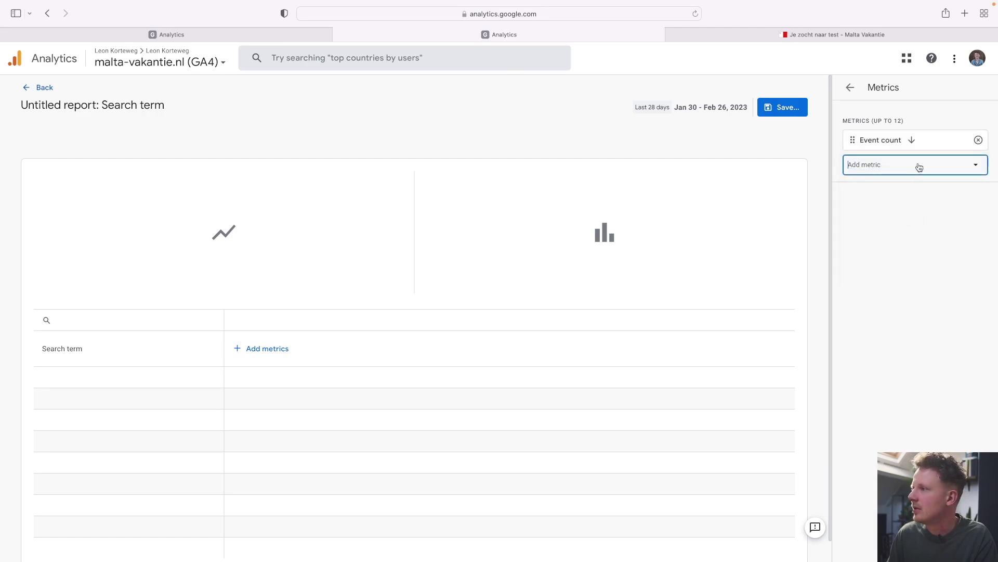
left_click(920, 166)
type("users")
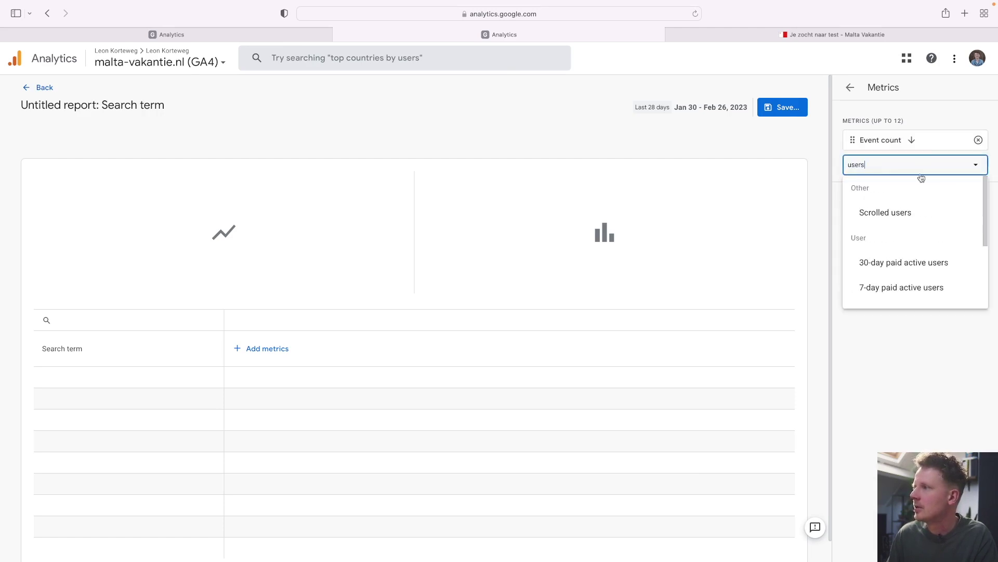
scroll(931, 239, "down", 3)
left_click(917, 292)
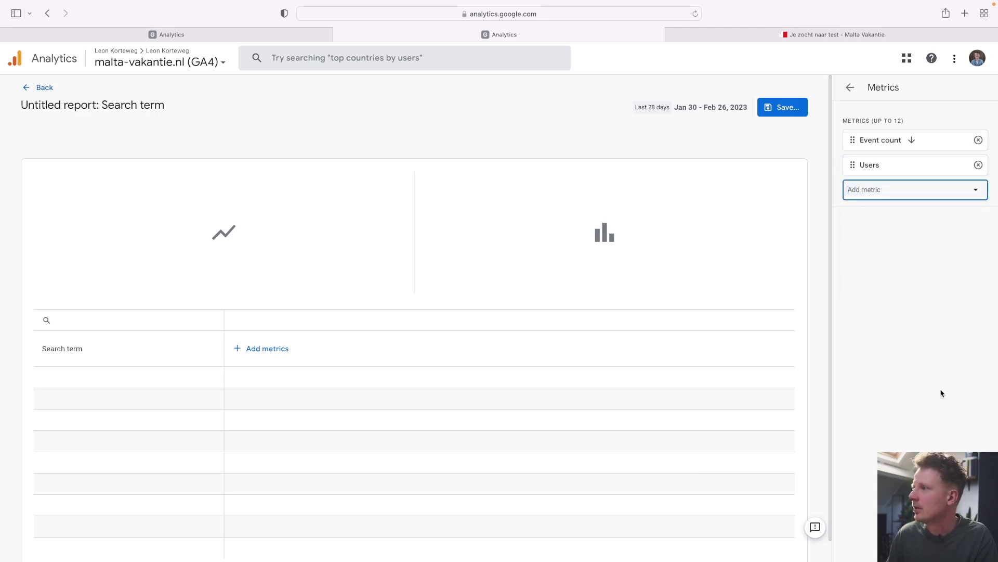
left_click(962, 541)
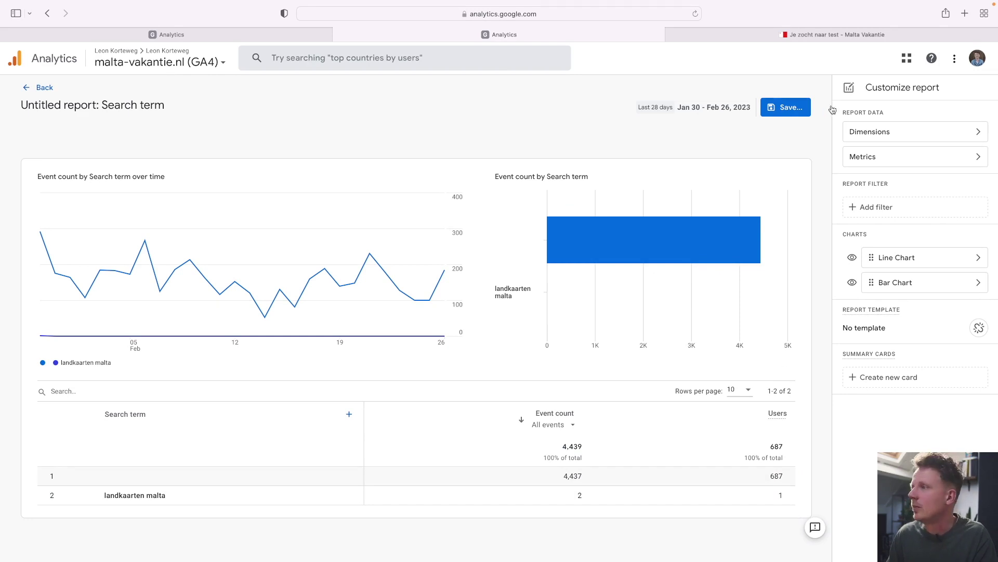
Save the report as 'Site Search' and go back to the Library.
left_click(784, 107)
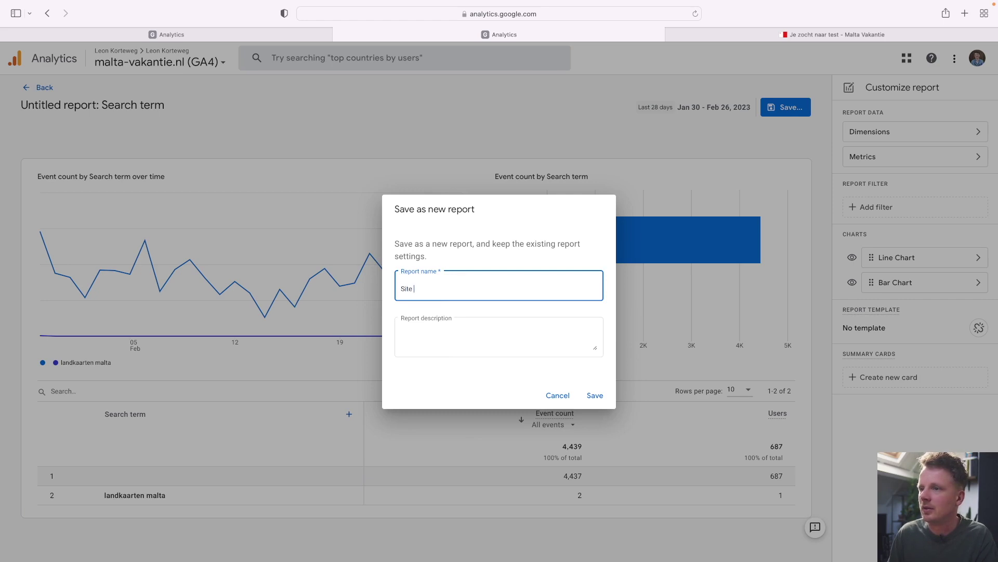
type("Site Search")
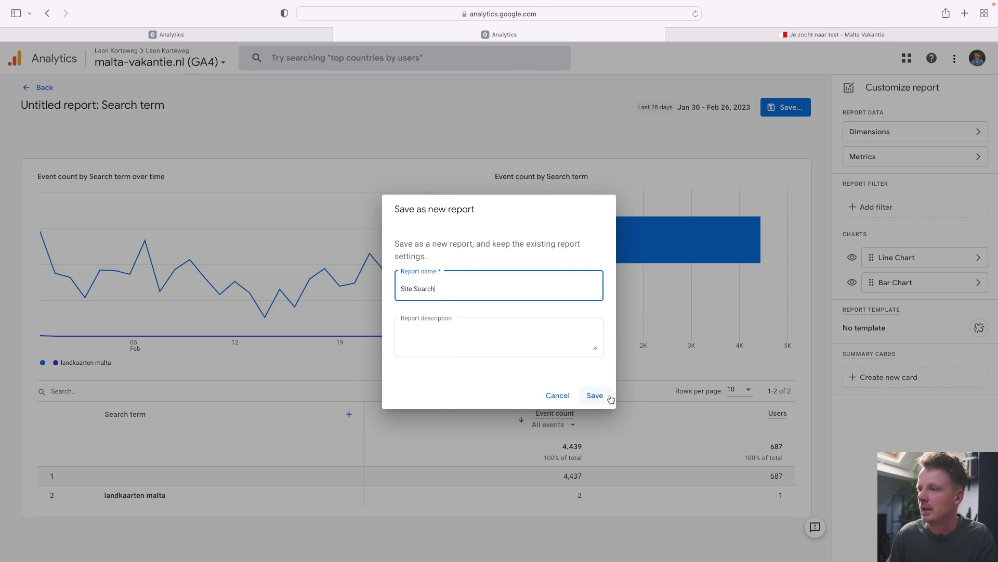
left_click(600, 398)
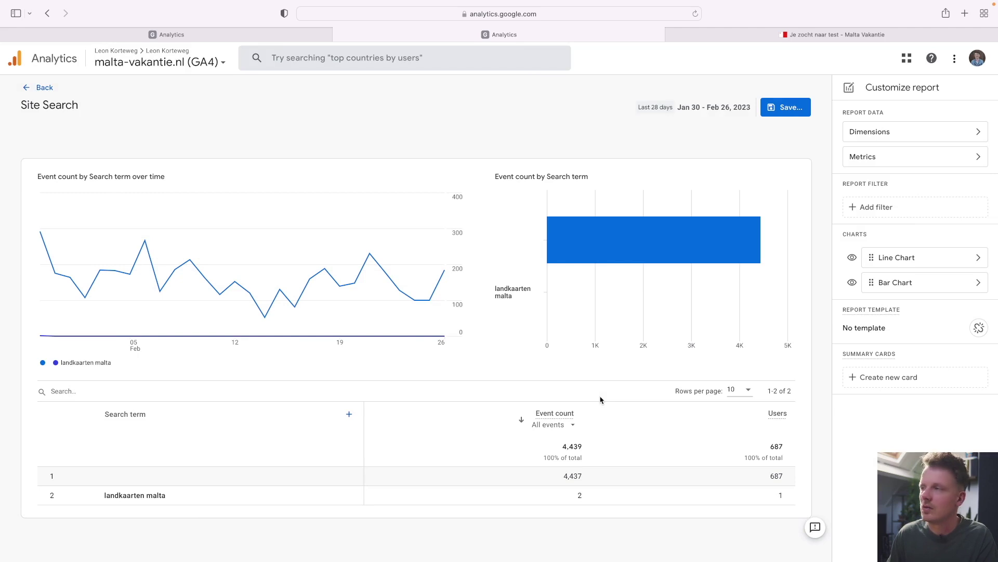
left_click(47, 88)
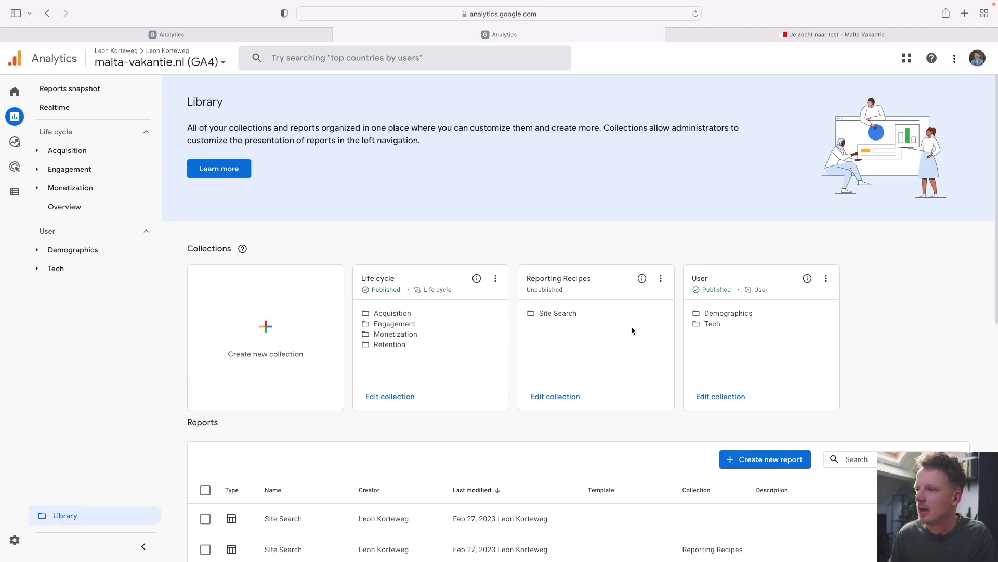
left_click(661, 279)
Edit Reporting Recipes and remove the Site Search topic's current detail report.
left_click(557, 400)
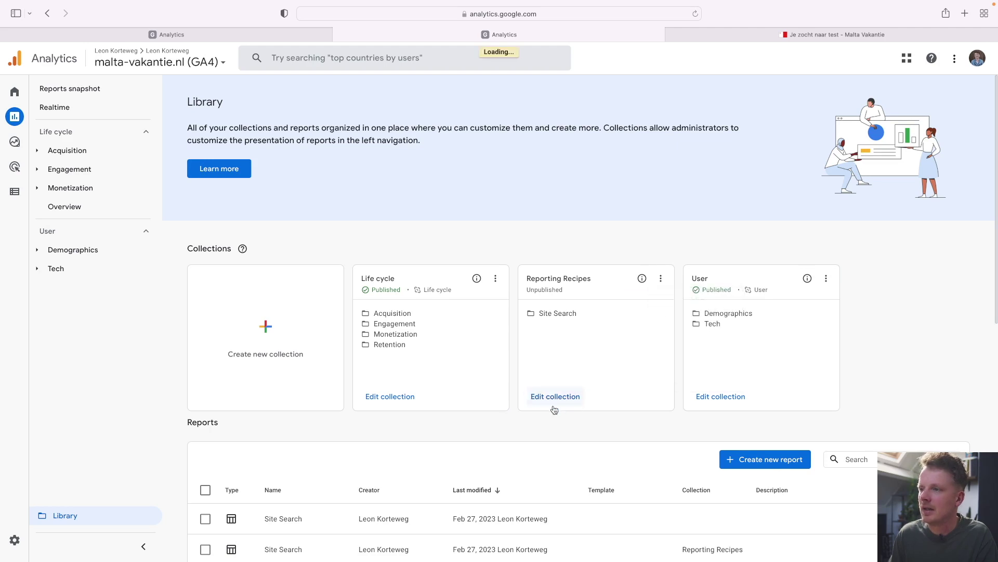
left_click(259, 228)
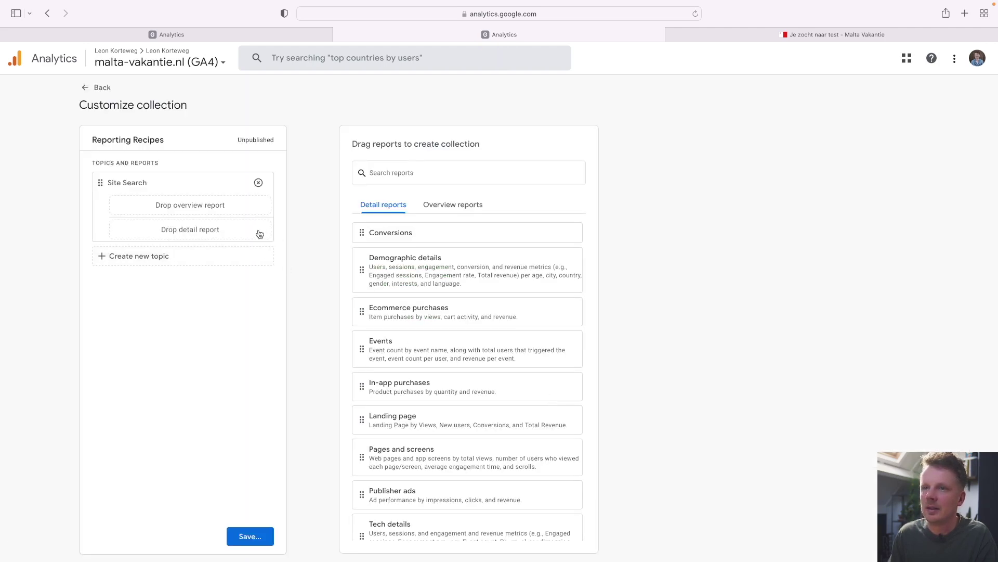
left_click(237, 183)
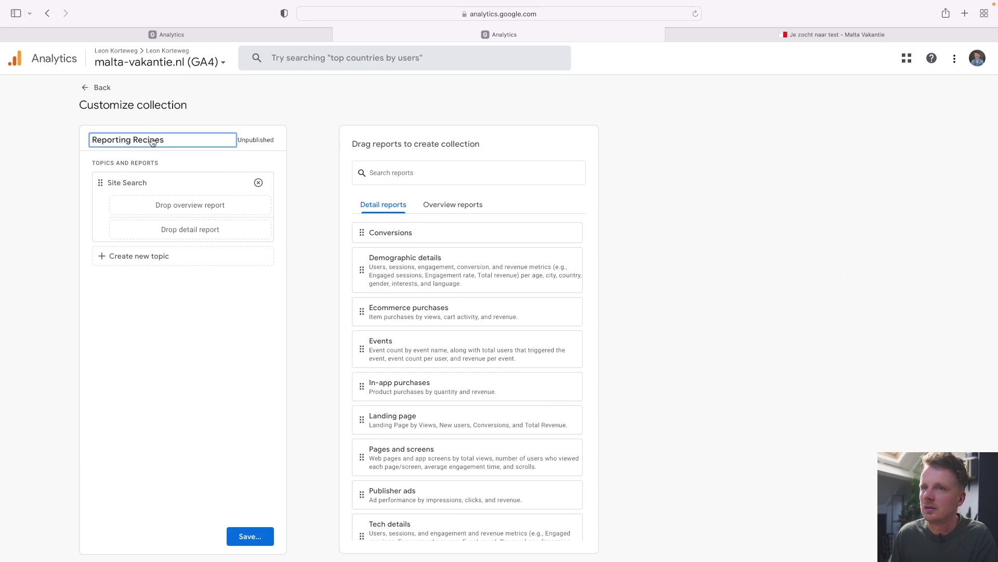
left_click(123, 140)
double_click(122, 140)
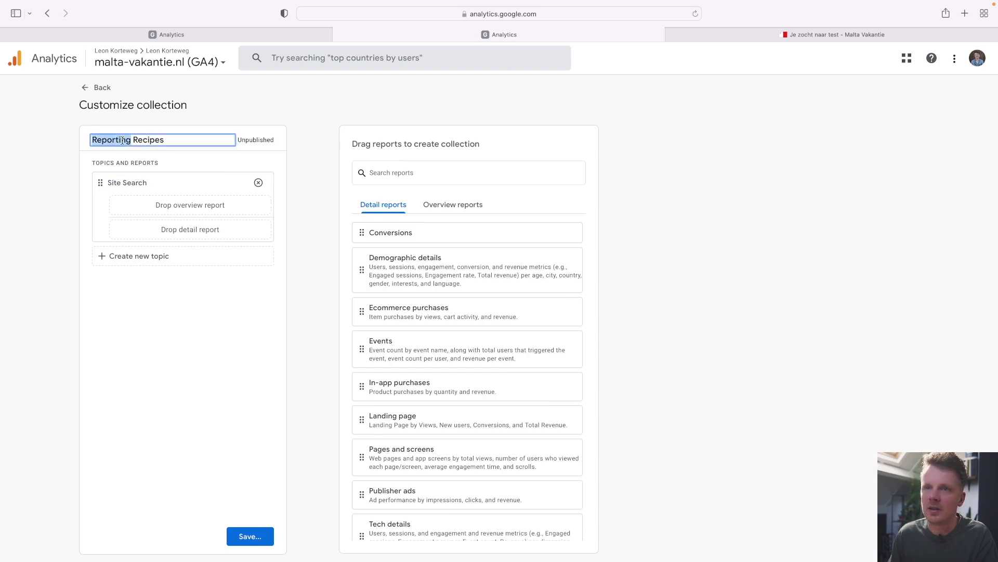
left_click(135, 182)
double_click(134, 182)
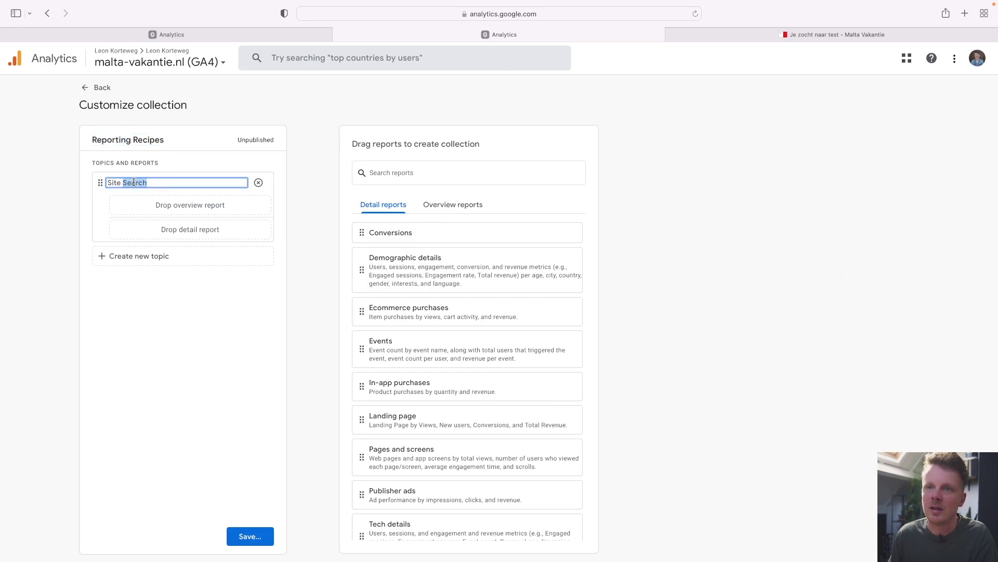
triple_click(134, 182)
Search 'site', drop the second Site Search report as detail report, and save the collection.
left_click(364, 172)
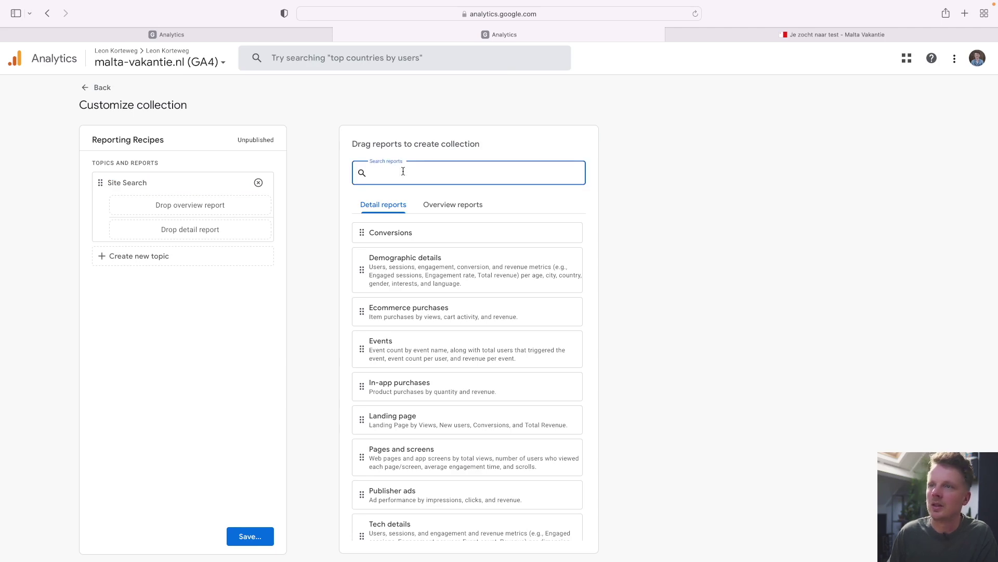
type("site")
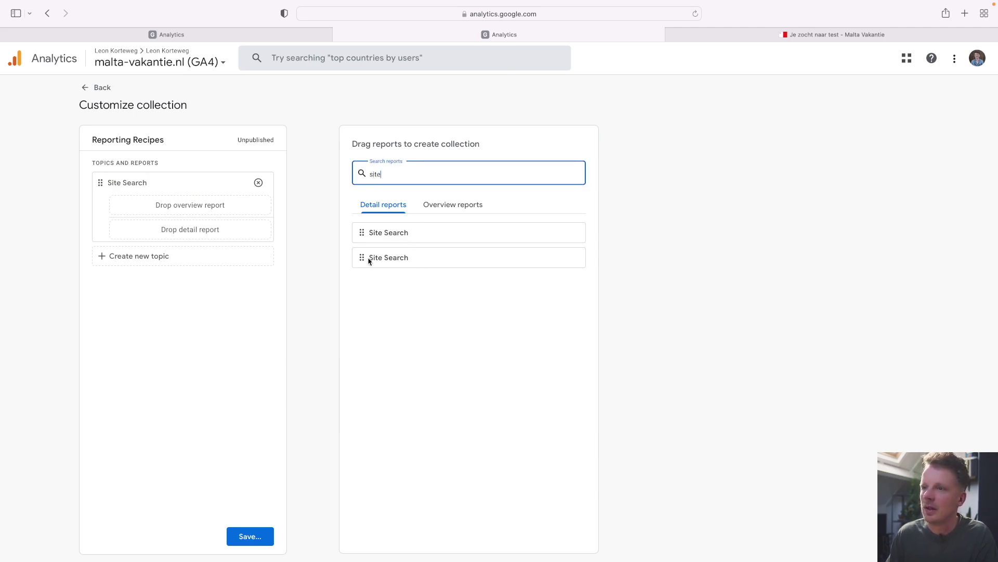
left_click_drag(362, 258, 176, 237)
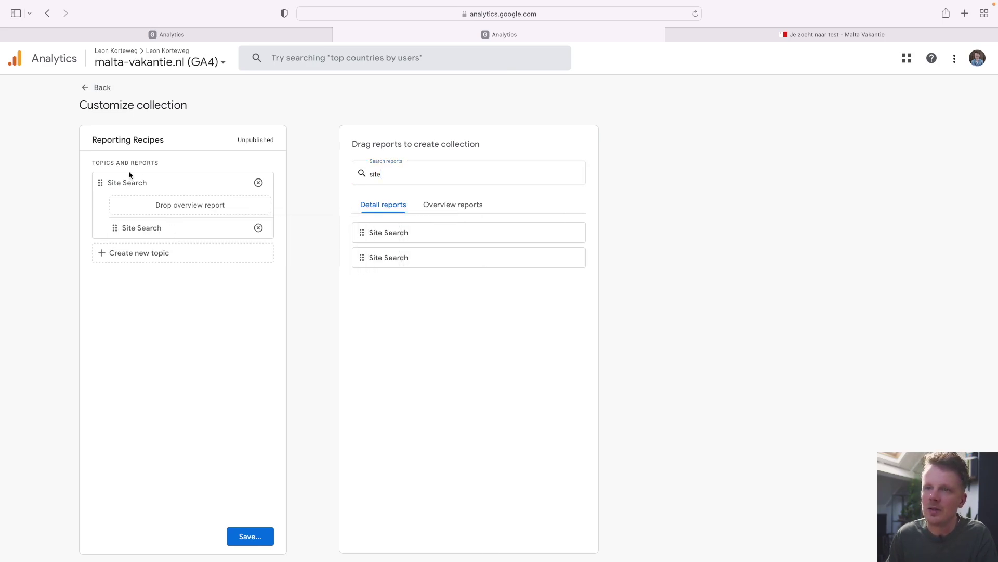
left_click(267, 531)
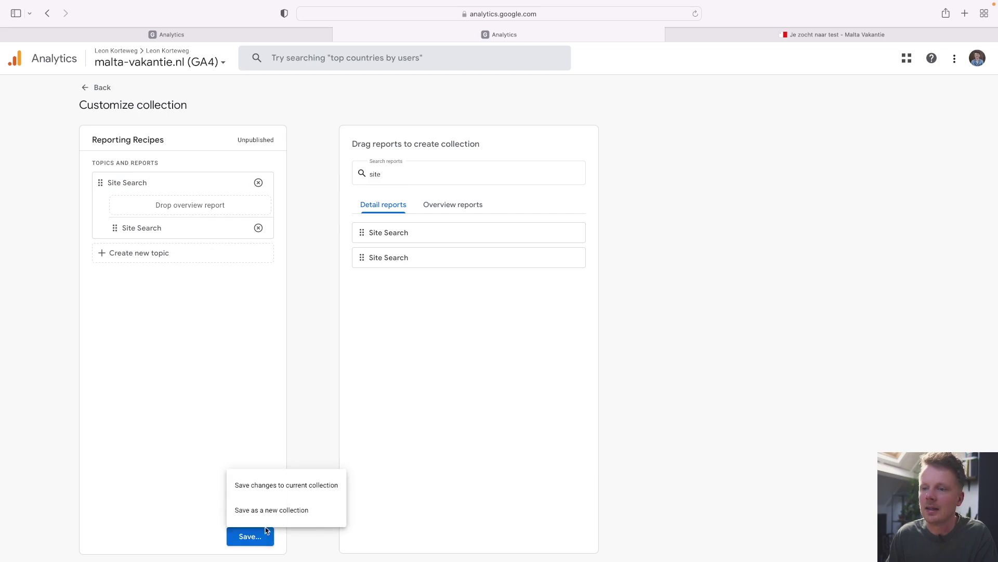
left_click(286, 485)
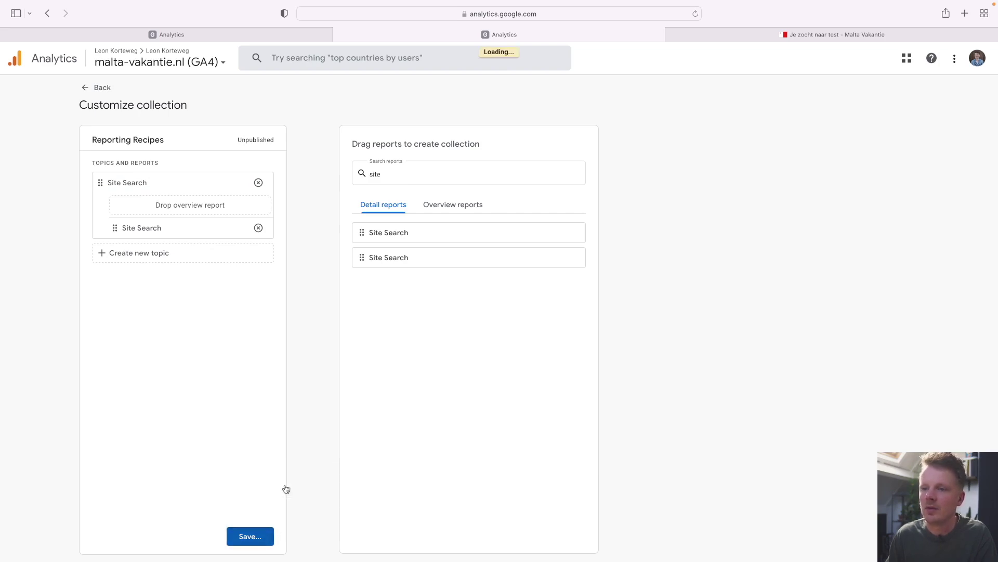
left_click(103, 92)
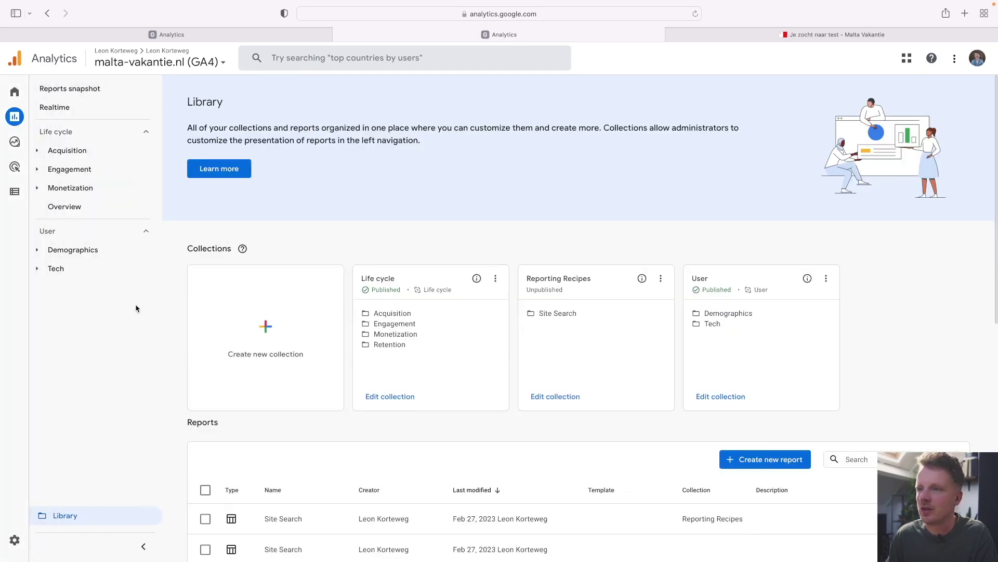
Publish the unpublished Reporting Recipes collection, then open Site Search > Site Search in the navigation.
double_click(539, 290)
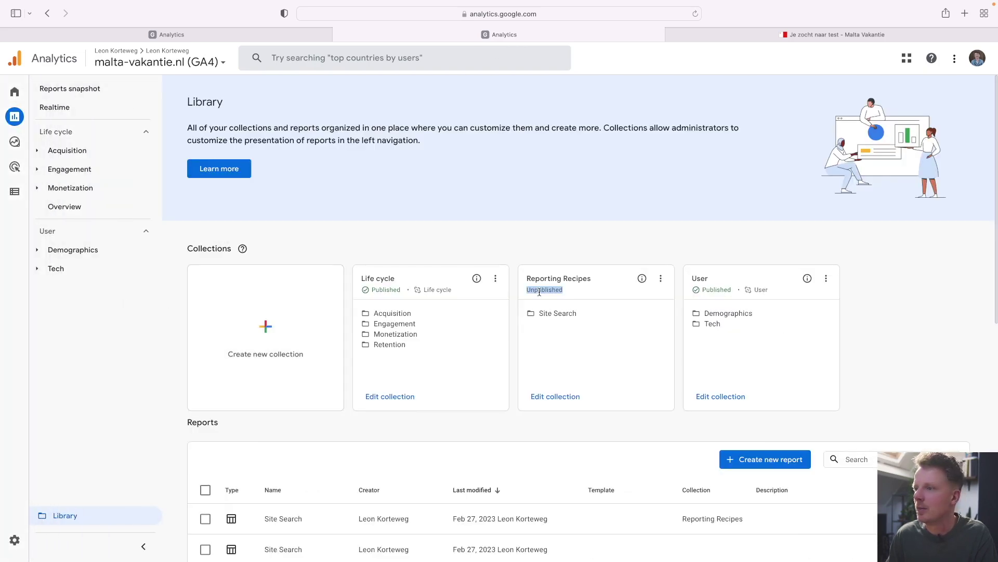
left_click(661, 278)
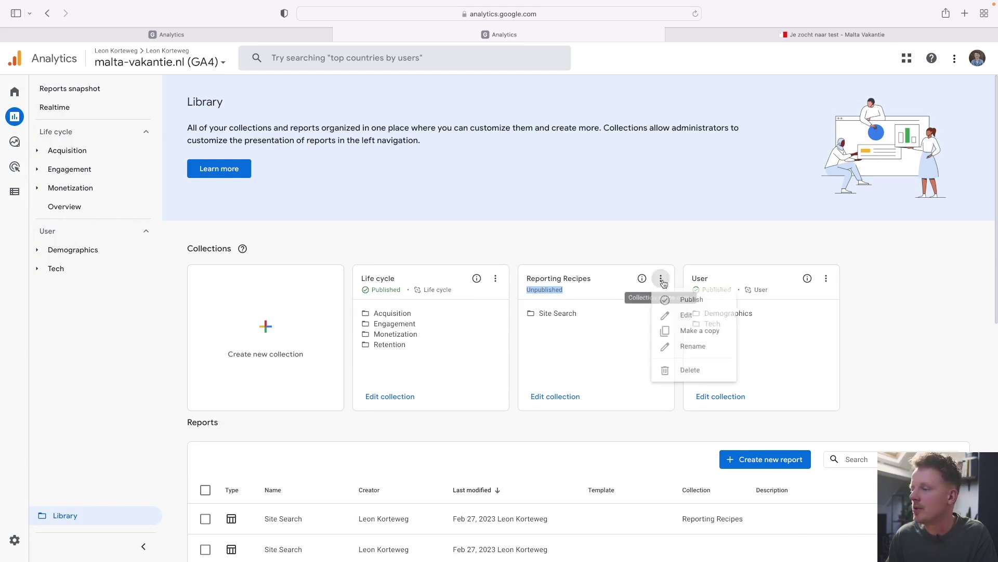
left_click(684, 302)
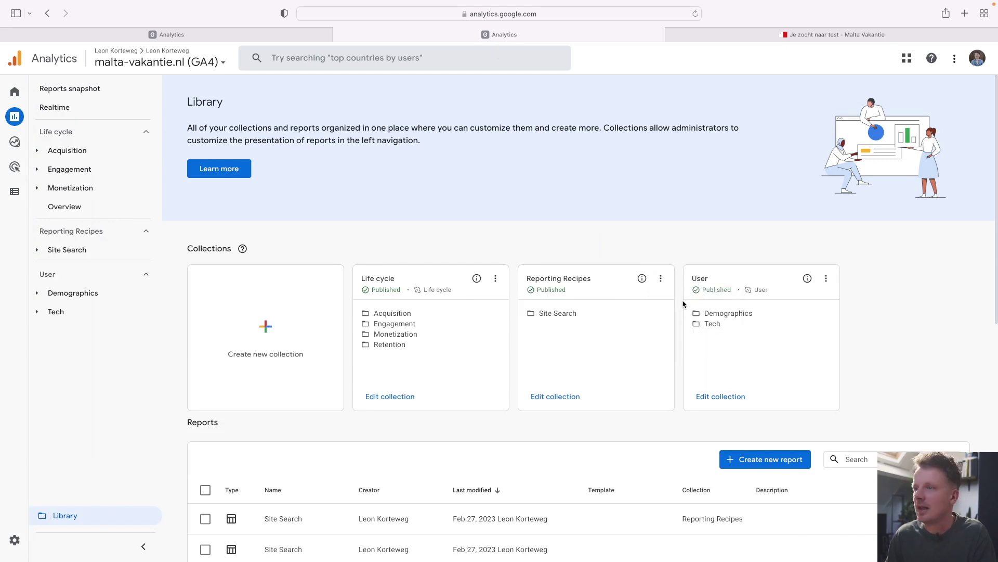
left_click(84, 248)
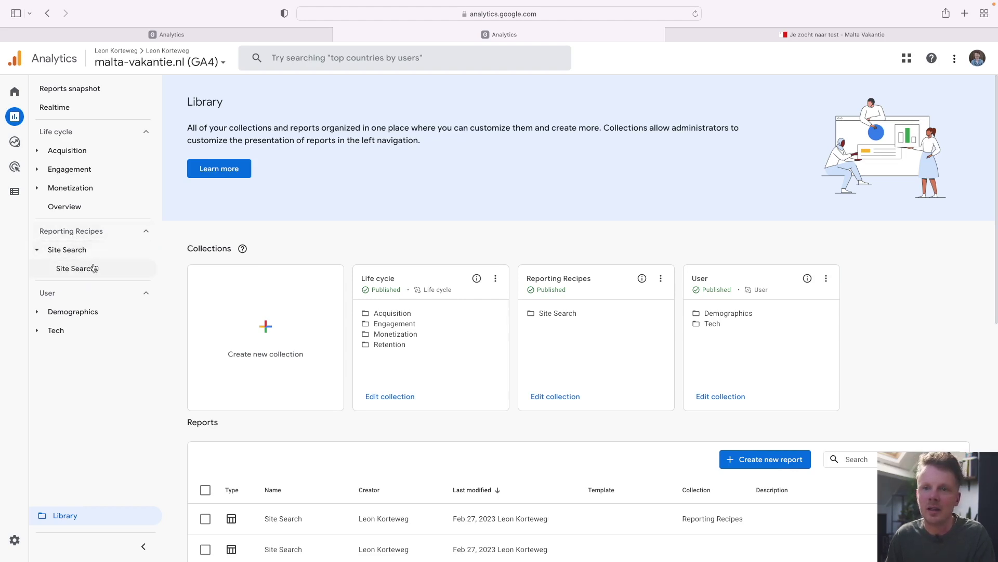
left_click(98, 269)
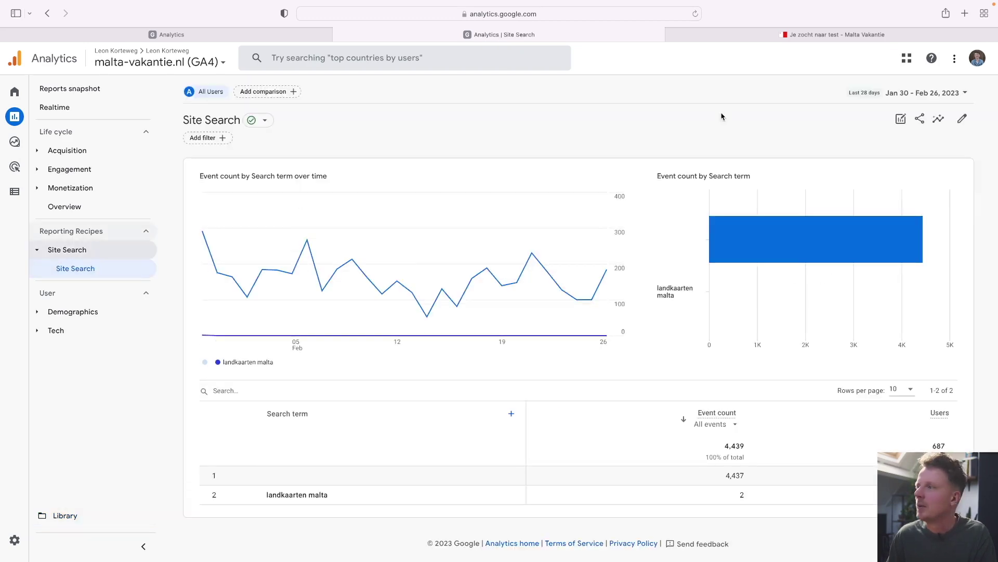
Set the Site Search report's date range to the last 12 months.
left_click(920, 94)
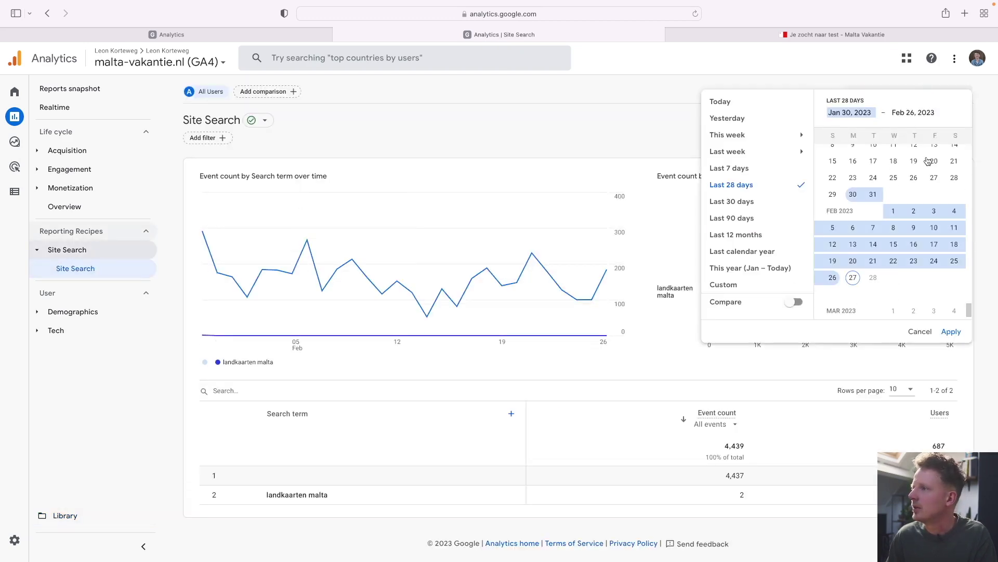
scroll(918, 161, "up", 3)
left_click(761, 235)
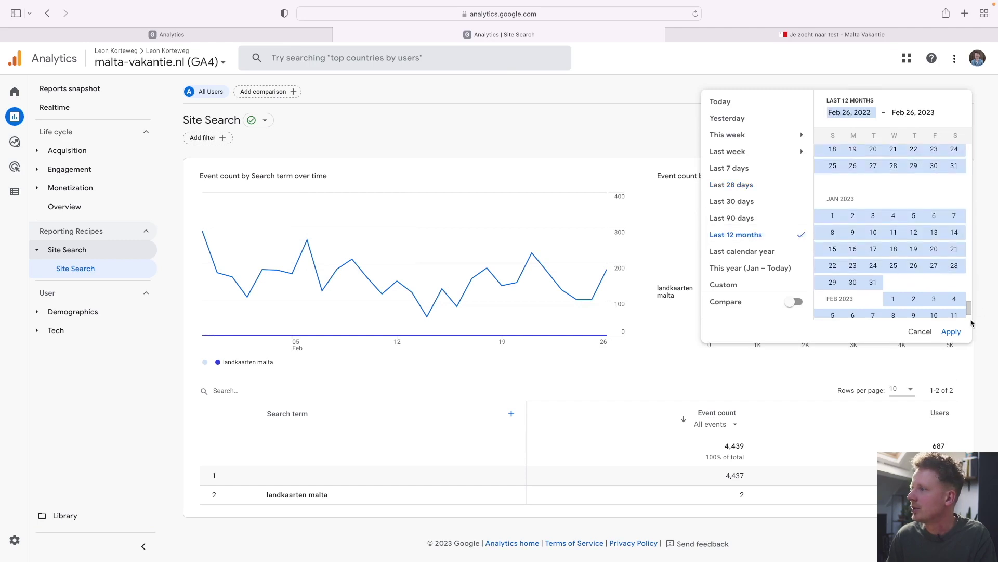
left_click(951, 331)
Make the event count include only view_search_results events.
scroll(957, 333, "down", 5)
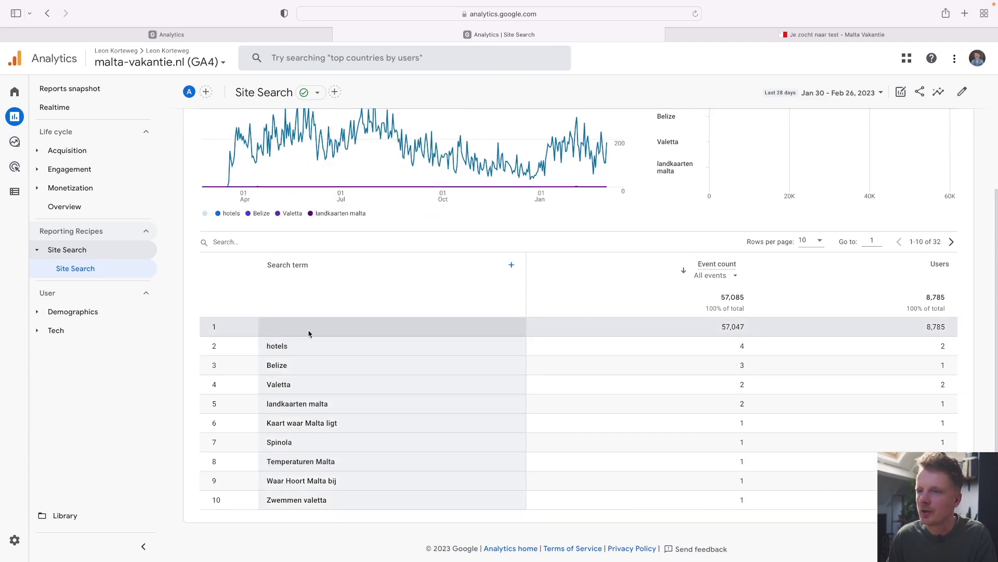
left_click(723, 276)
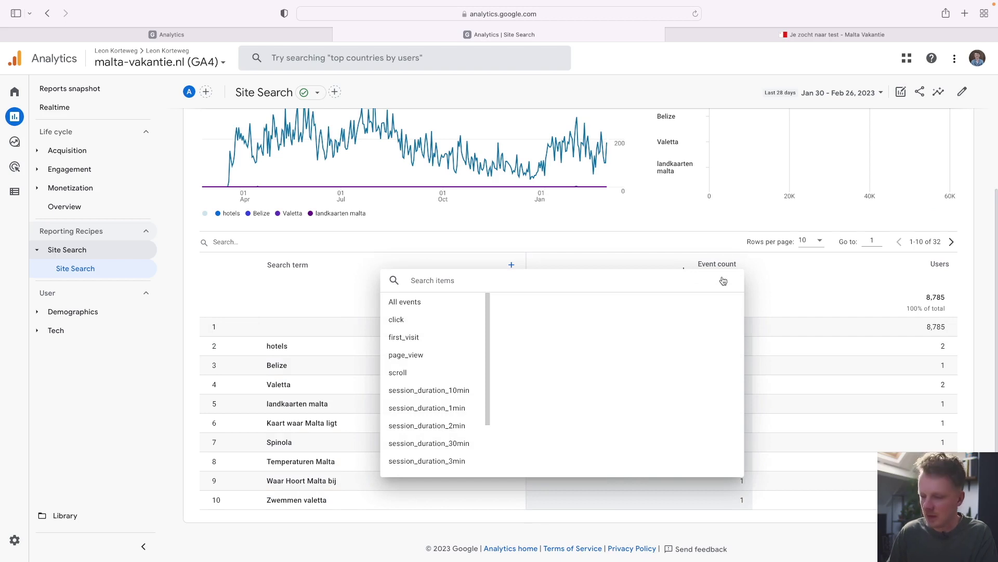
type("v")
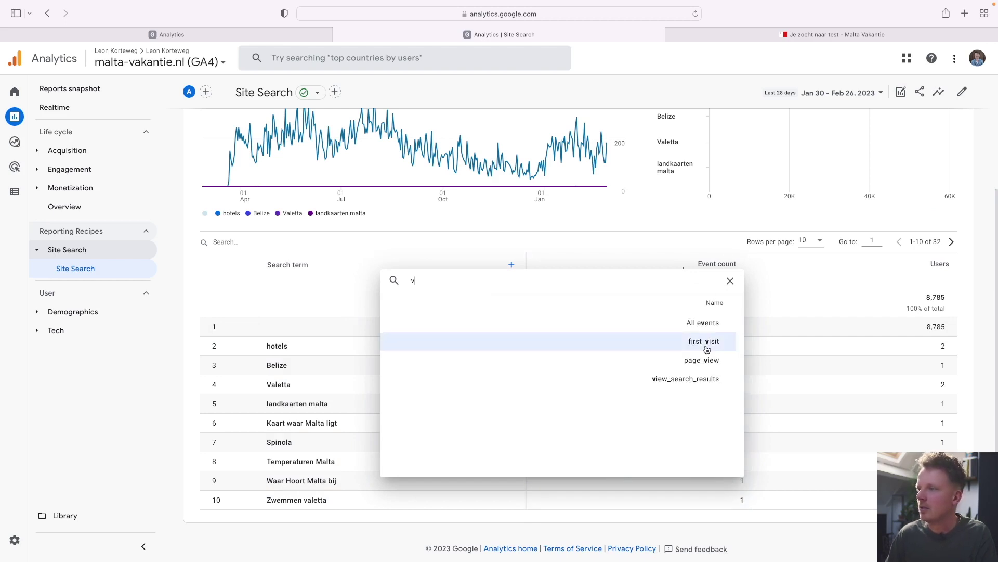
left_click(692, 380)
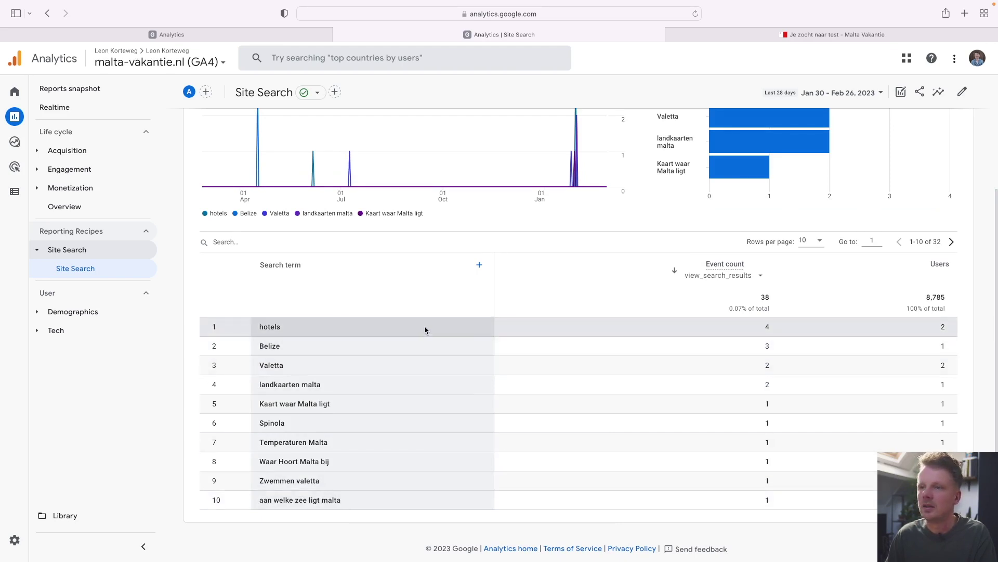
Point out the leading search term 'hotels' with its 4 events and users count.
double_click(269, 328)
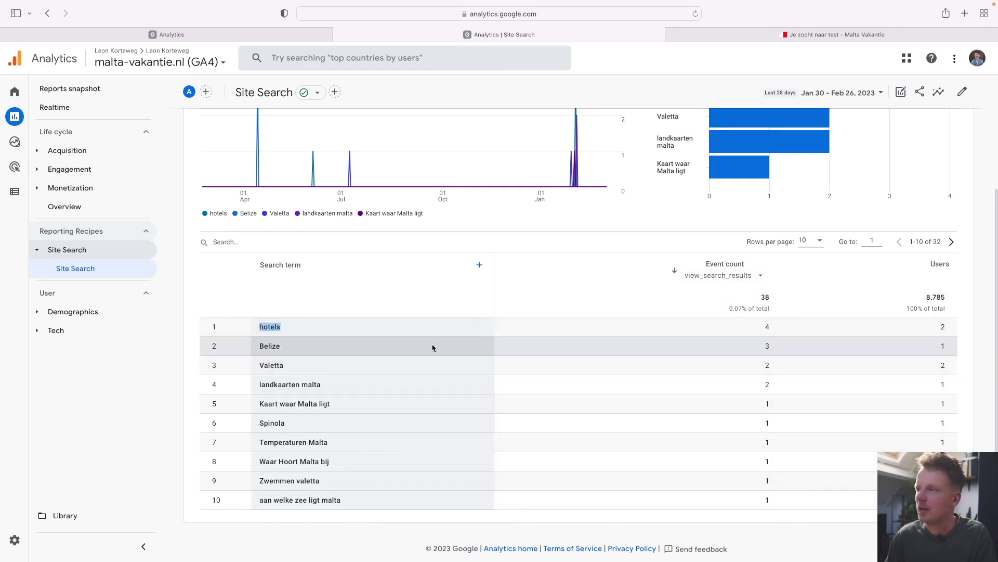
left_click_drag(774, 324, 491, 345)
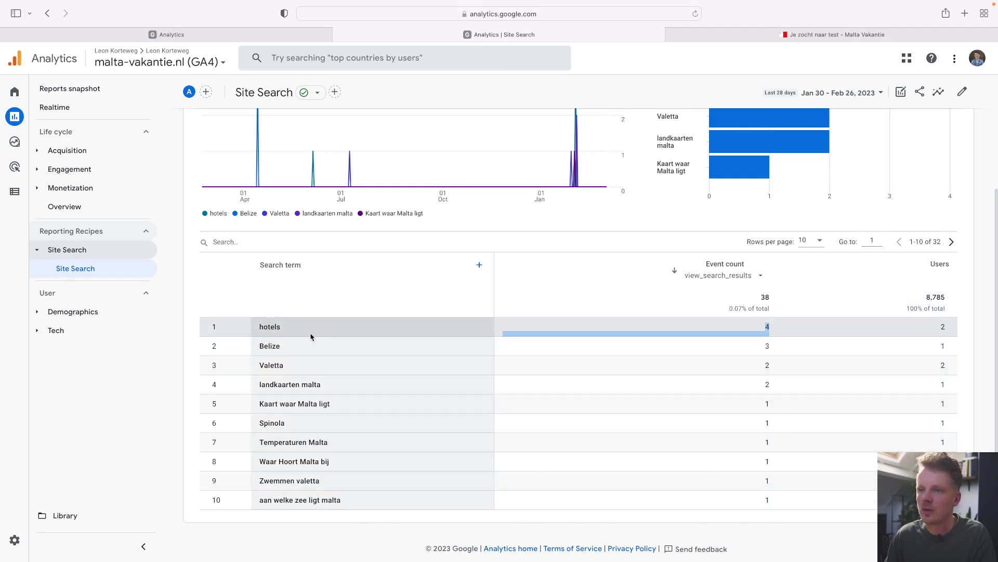
double_click(269, 326)
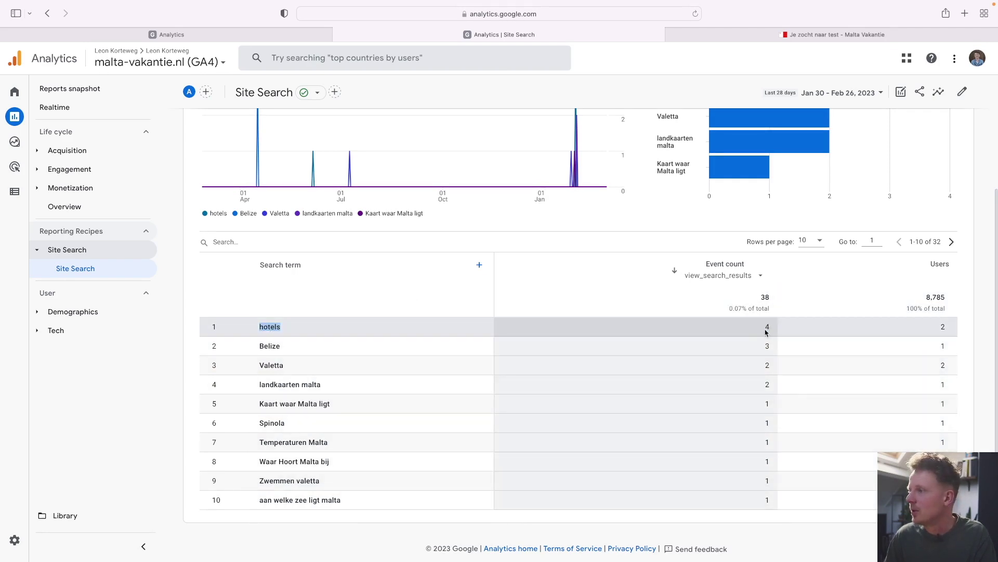
left_click(925, 336)
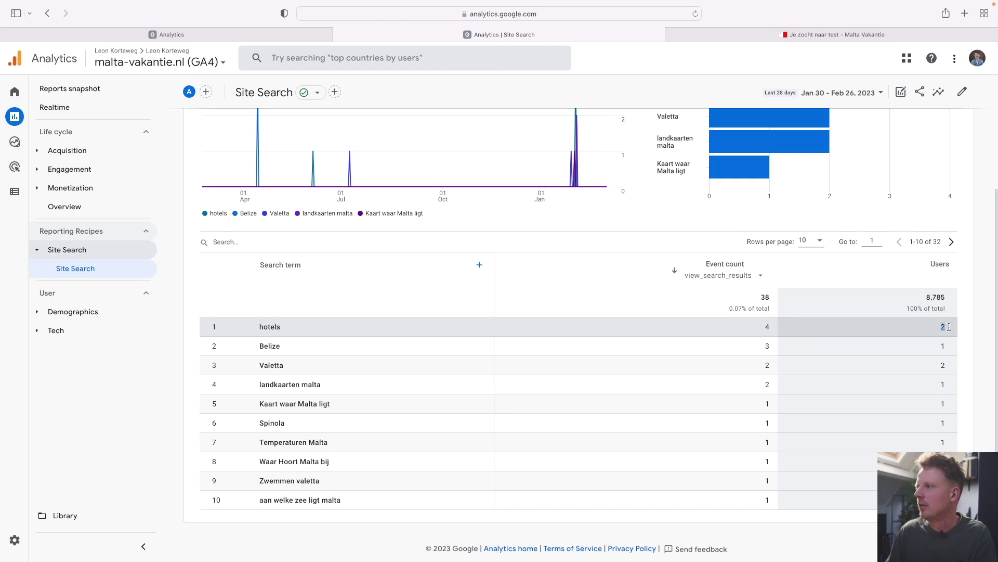
left_click(926, 374)
scroll(177, 220, "up", 3)
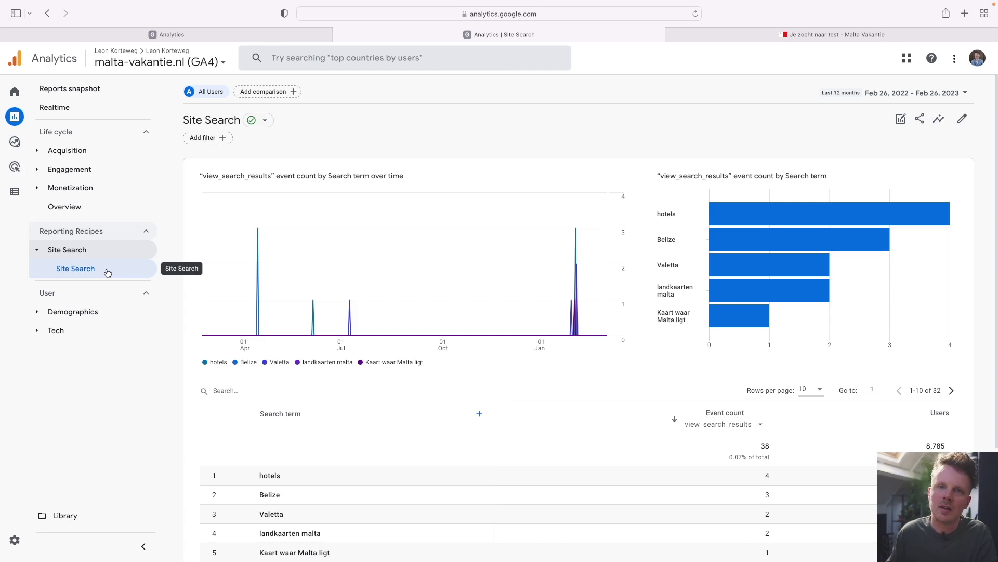
left_click(898, 94)
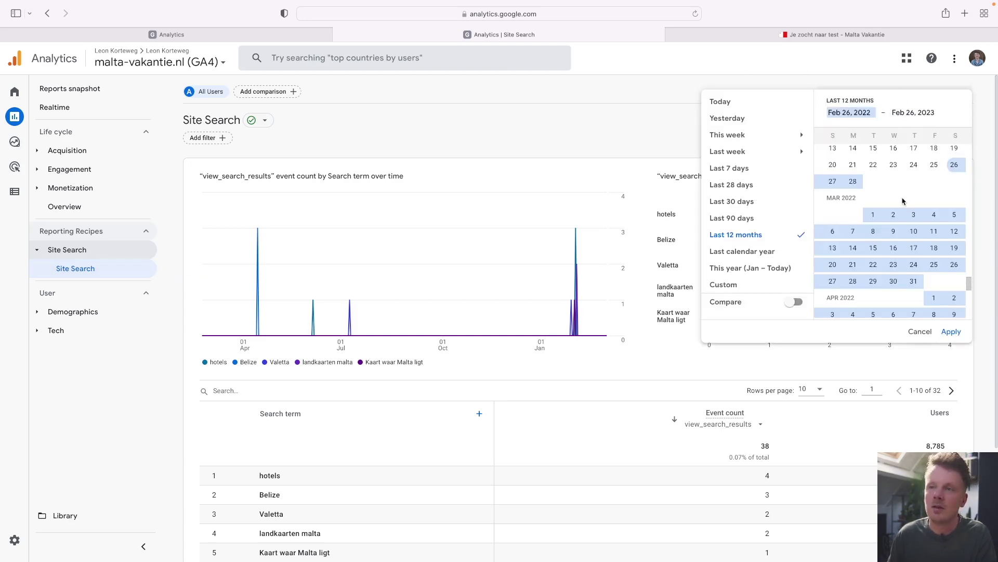
left_click(590, 137)
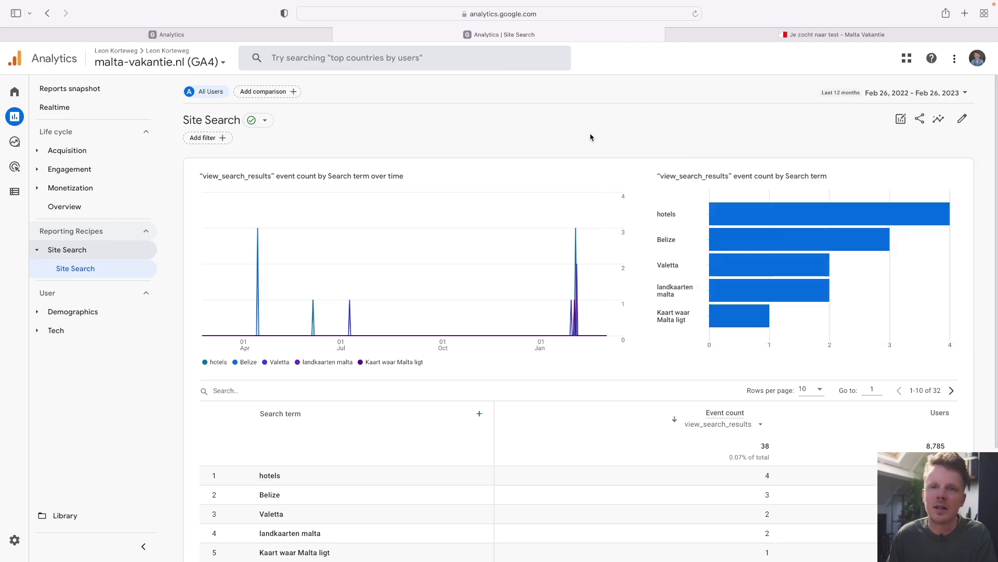